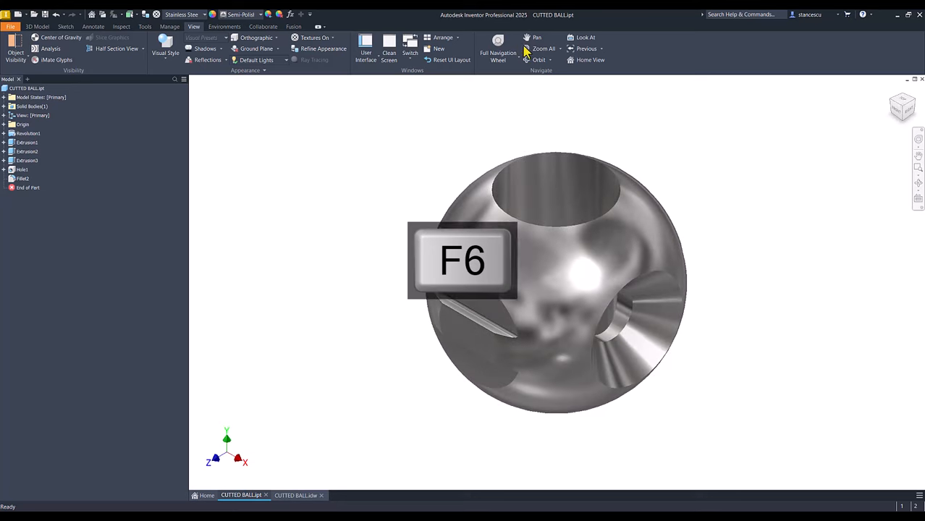
Open the CUTTED BALL.idw drawing and examine its views and the spherical diameter dimension
{"action": "left_click", "coordinate": [295, 495]}
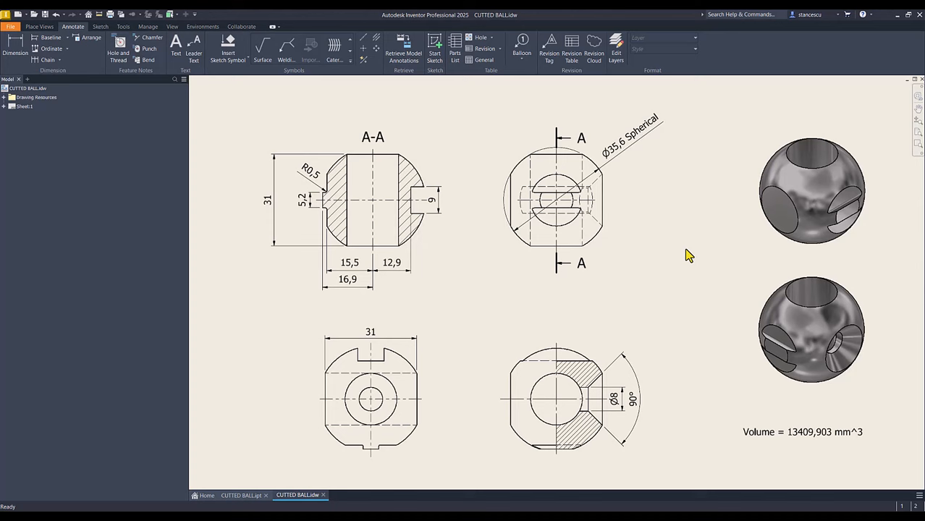
{"action": "left_click", "coordinate": [651, 128]}
{"action": "left_click", "coordinate": [643, 135]}
{"action": "left_click", "coordinate": [293, 495]}
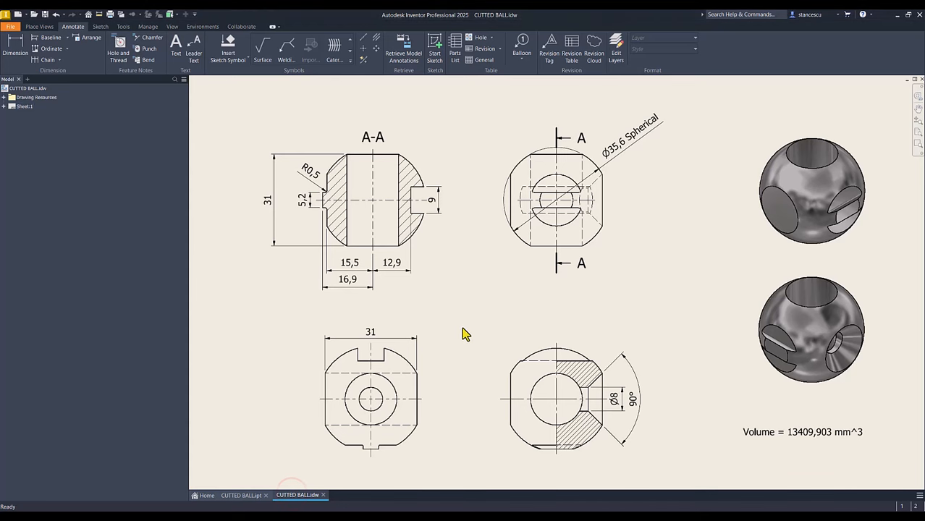
Create a new part from the metric Standard (mm).ipt template and start a 2D sketch on the XY plane
{"action": "left_click", "coordinate": [17, 14]}
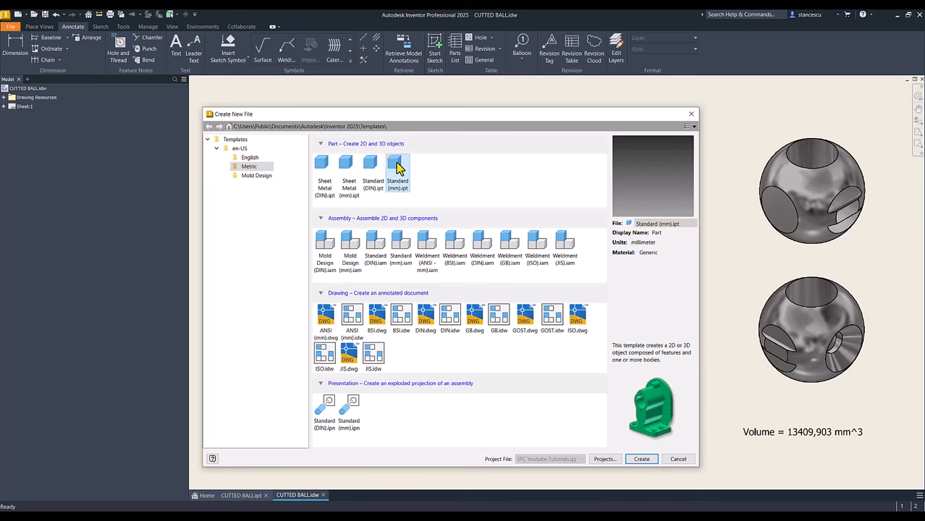
{"action": "double_click", "coordinate": [391, 165]}
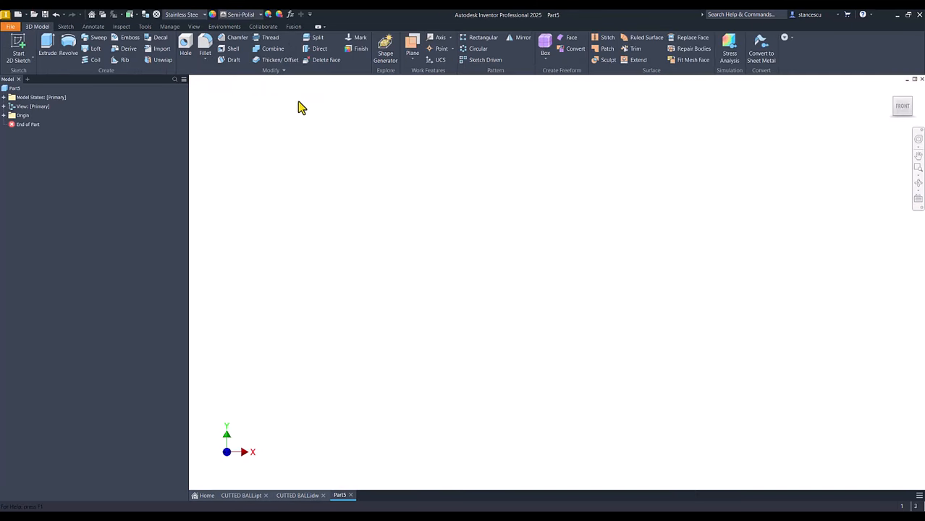
{"action": "left_click", "coordinate": [24, 52]}
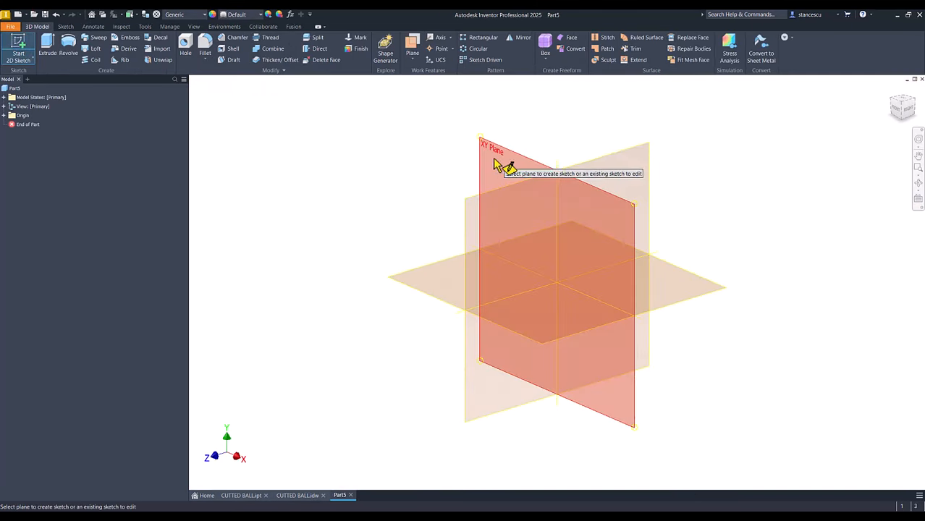
{"action": "left_click", "coordinate": [492, 158]}
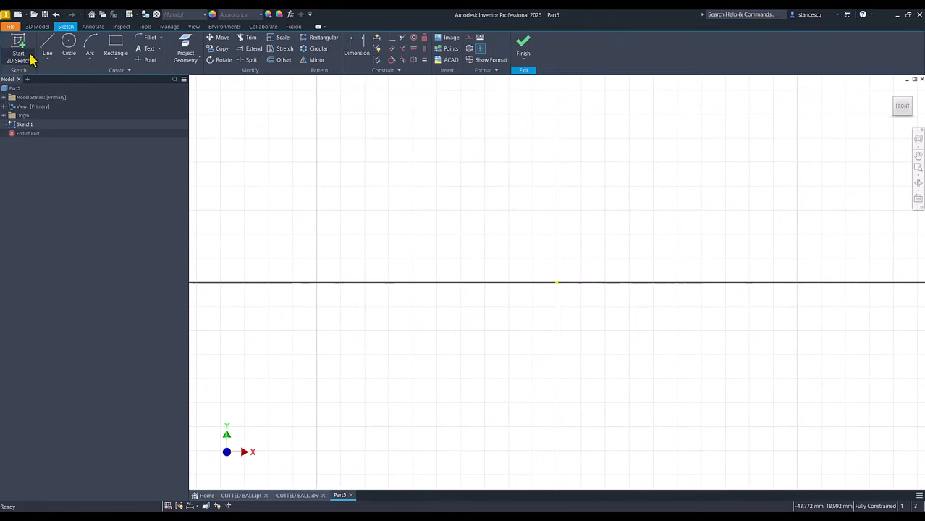
Sketch a circle centred on the origin with a diameter of 35,6 mm
{"action": "left_click", "coordinate": [69, 45]}
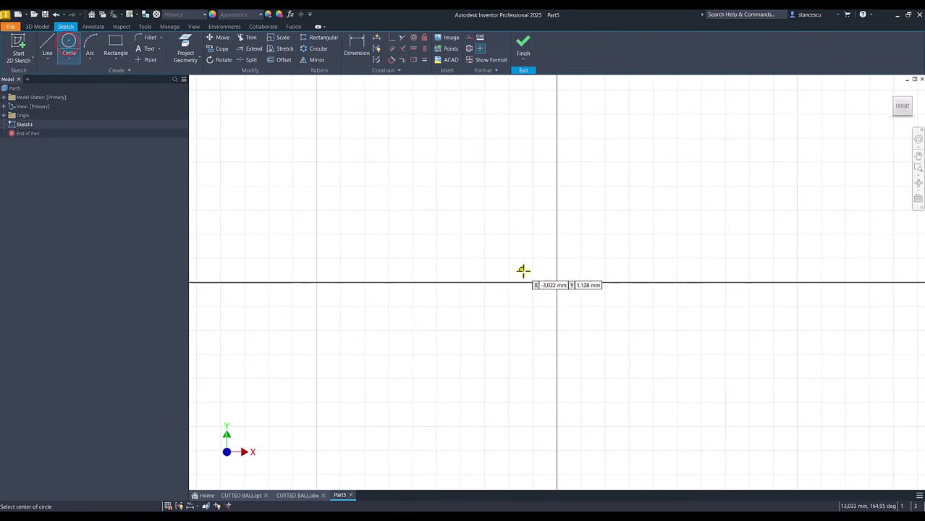
{"action": "left_click", "coordinate": [557, 288]}
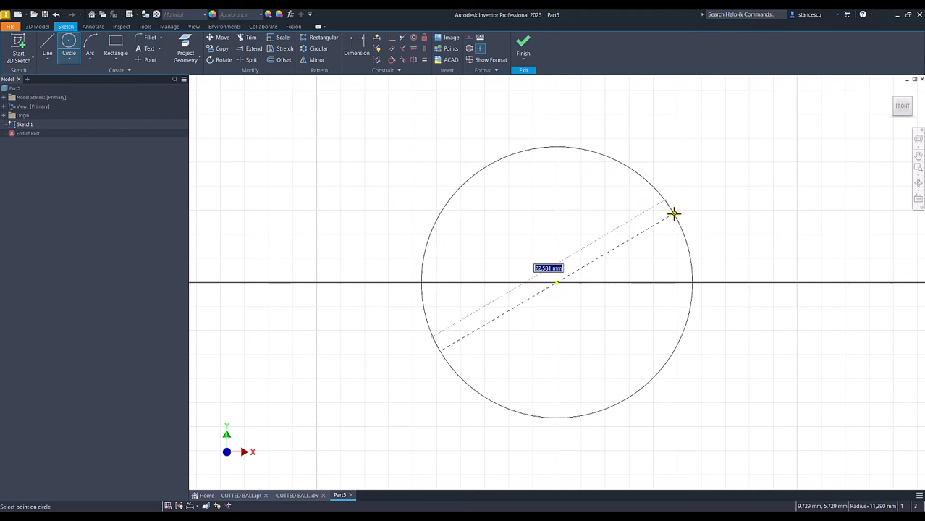
{"action": "type", "text": "35,8"}
{"action": "key", "text": "Return"}
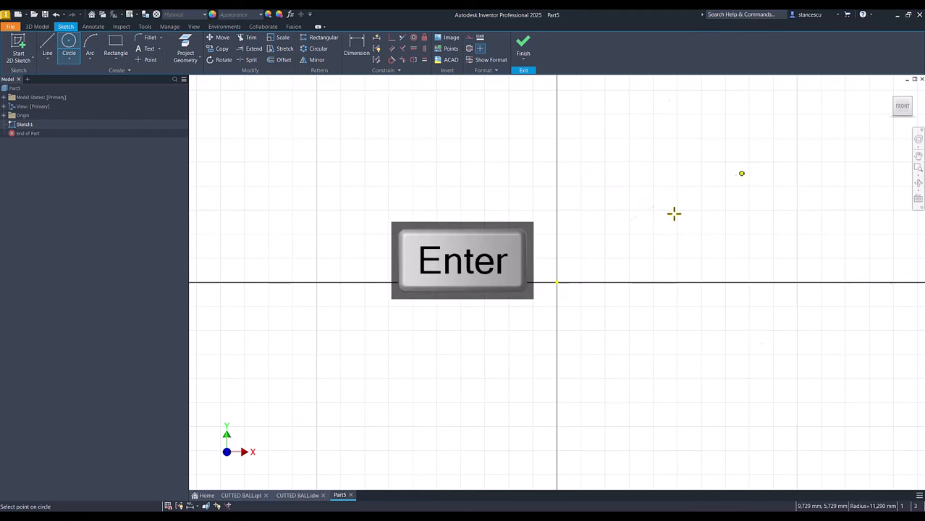
{"action": "key", "text": "Num_Lock"}
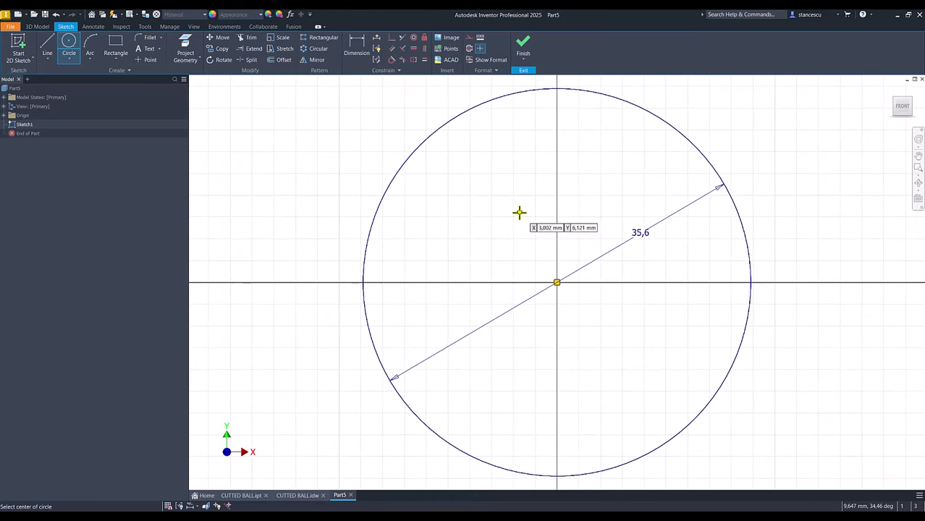
Draw a vertical line through the circle from its topmost to its bottommost point
{"action": "left_click", "coordinate": [47, 45]}
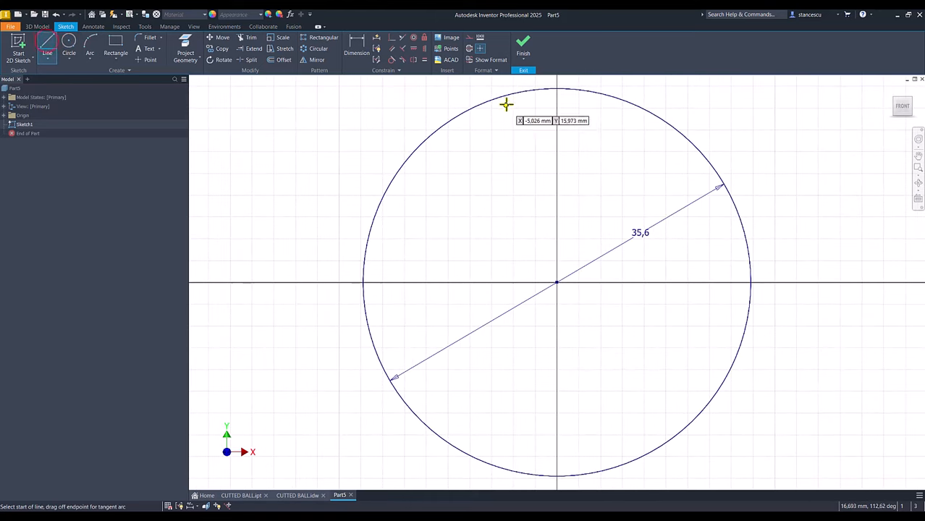
{"action": "left_click", "coordinate": [557, 88]}
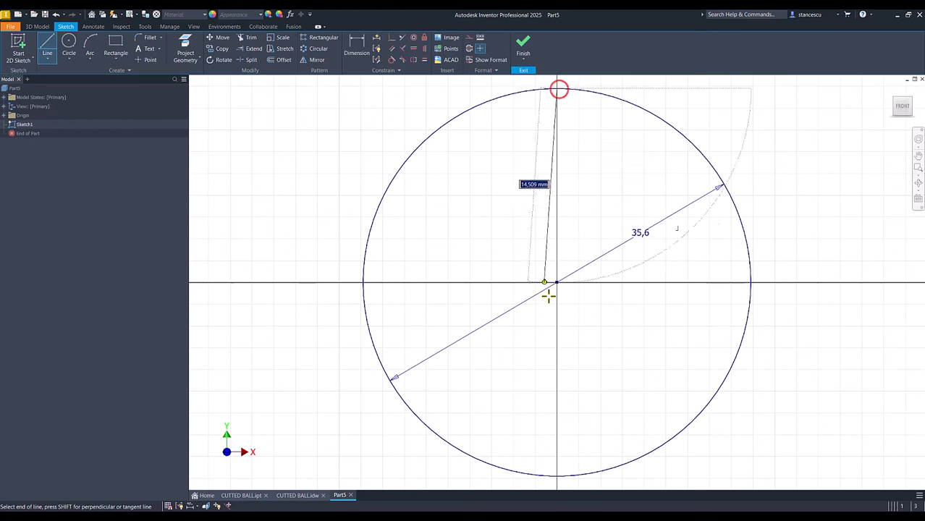
{"action": "double_click", "coordinate": [557, 476]}
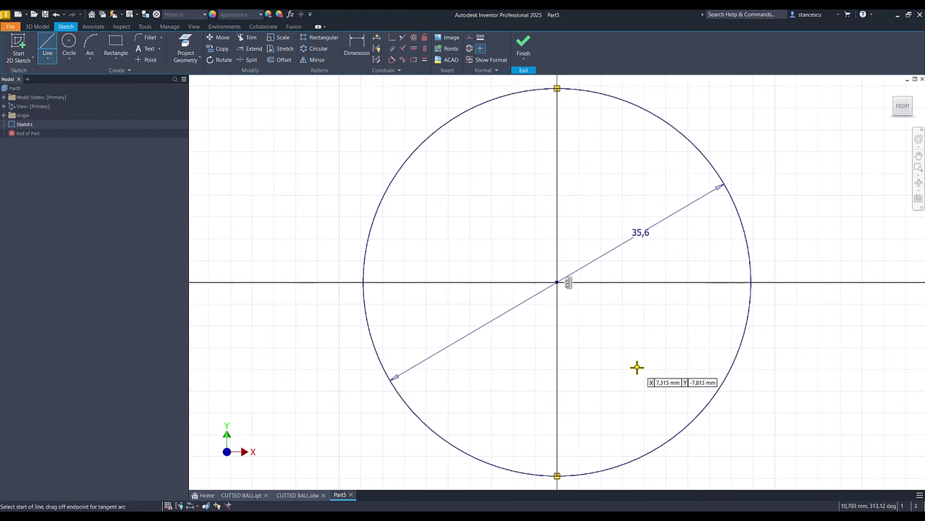
{"action": "key", "text": "Escape"}
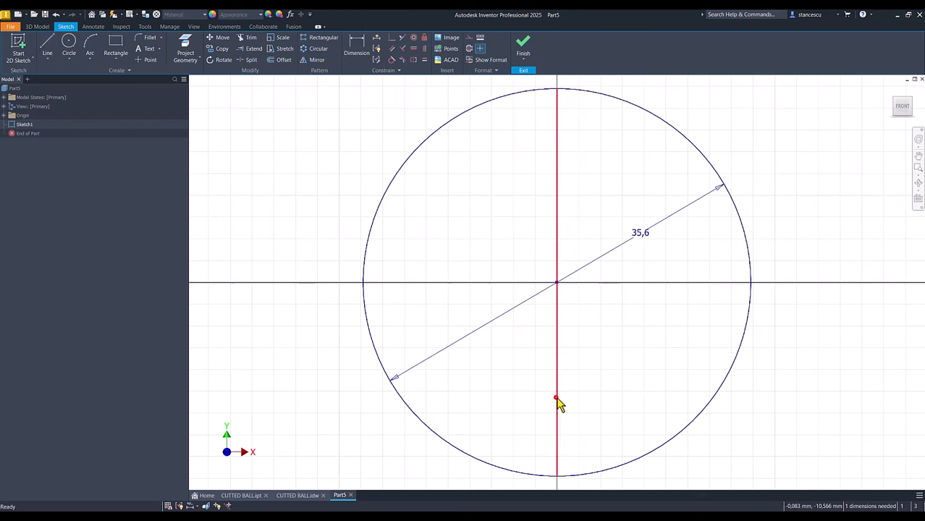
Test whether the vertical line can move sideways, and constrain it coincident with the circle's centre point
{"action": "left_click_drag", "start_coordinate": [558, 404], "coordinate": [528, 407]}
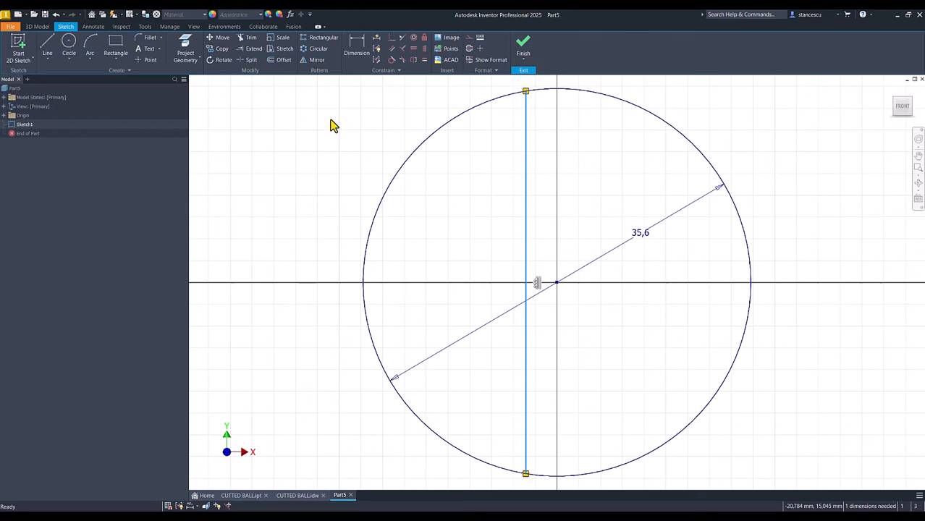
{"action": "left_click", "coordinate": [391, 40]}
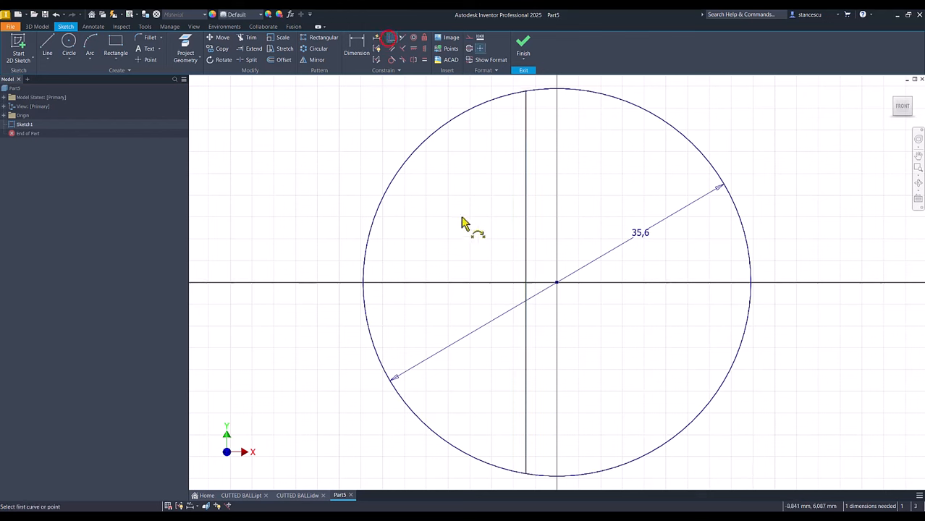
{"action": "left_click", "coordinate": [526, 249]}
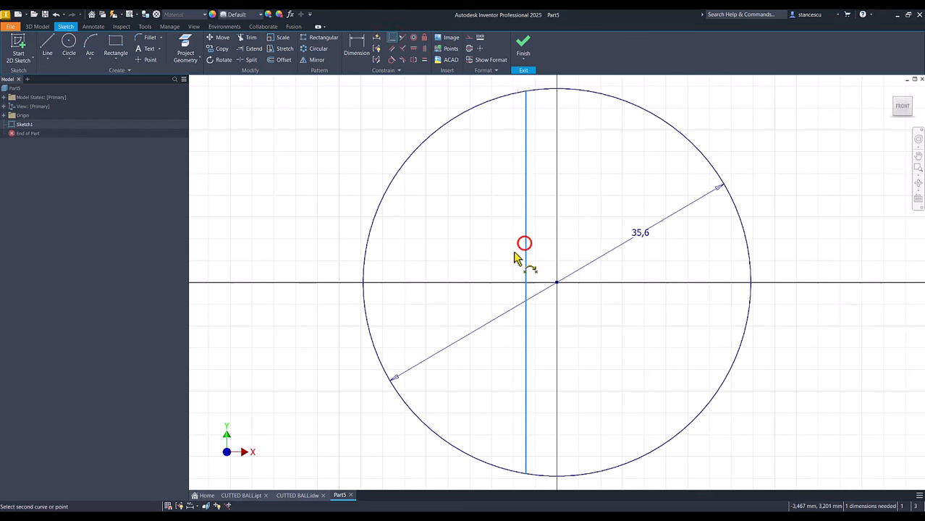
{"action": "left_click", "coordinate": [557, 282]}
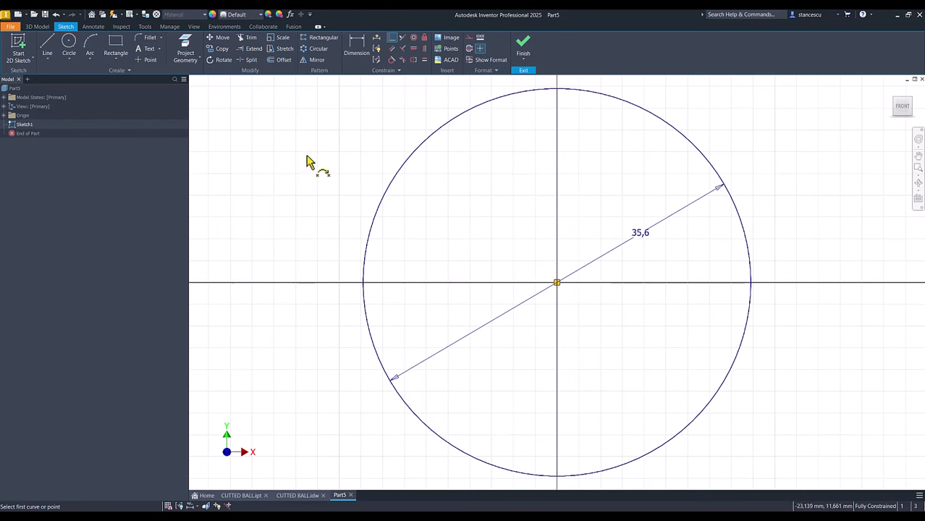
Trim away the half of the circle on the negative X side of the vertical line
{"action": "left_click", "coordinate": [248, 38]}
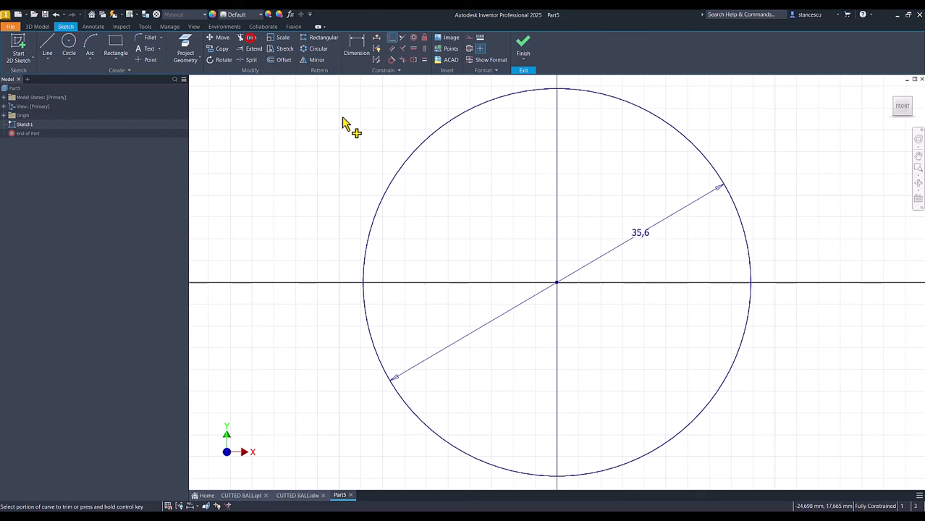
{"action": "left_click", "coordinate": [416, 155]}
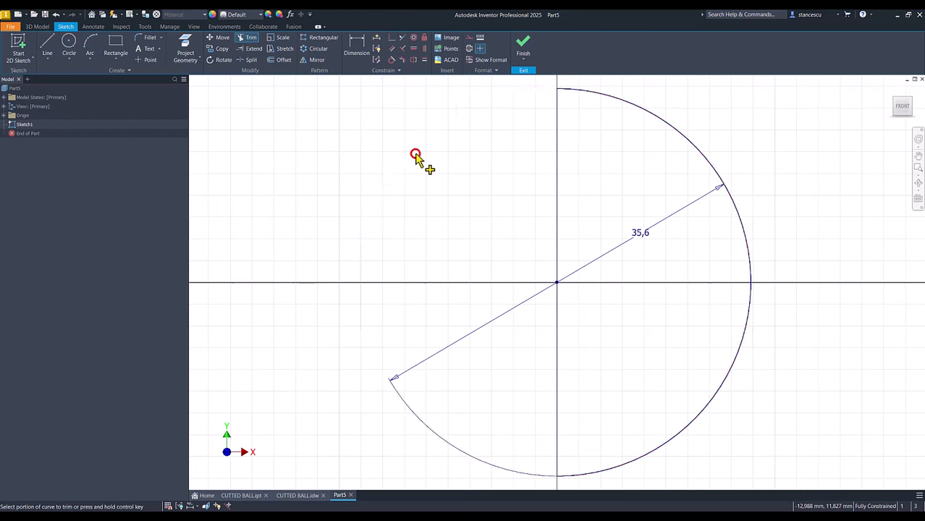
{"action": "left_click", "coordinate": [352, 162]}
{"action": "key", "text": "Escape"}
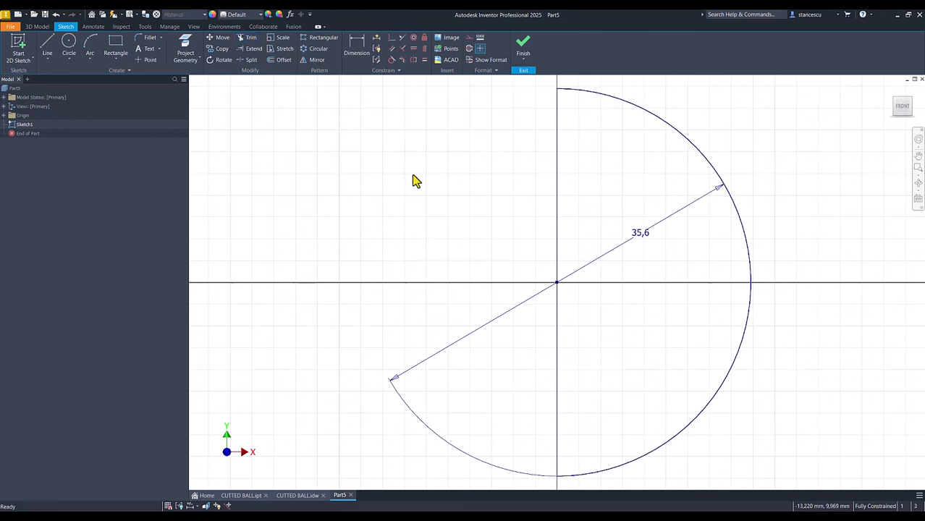
Convert the vertical line through the circle's centre into a centerline
{"action": "left_click", "coordinate": [575, 158]}
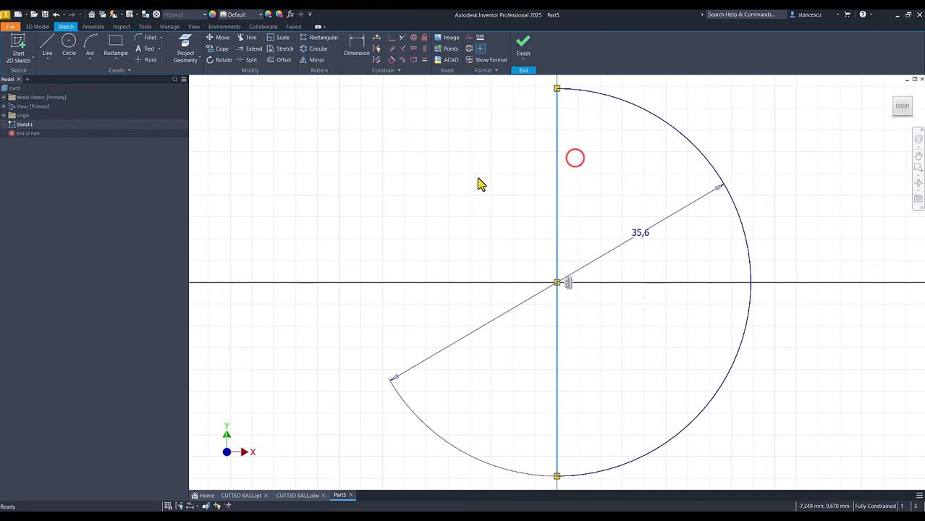
{"action": "left_click", "coordinate": [469, 48]}
{"action": "left_click", "coordinate": [417, 170]}
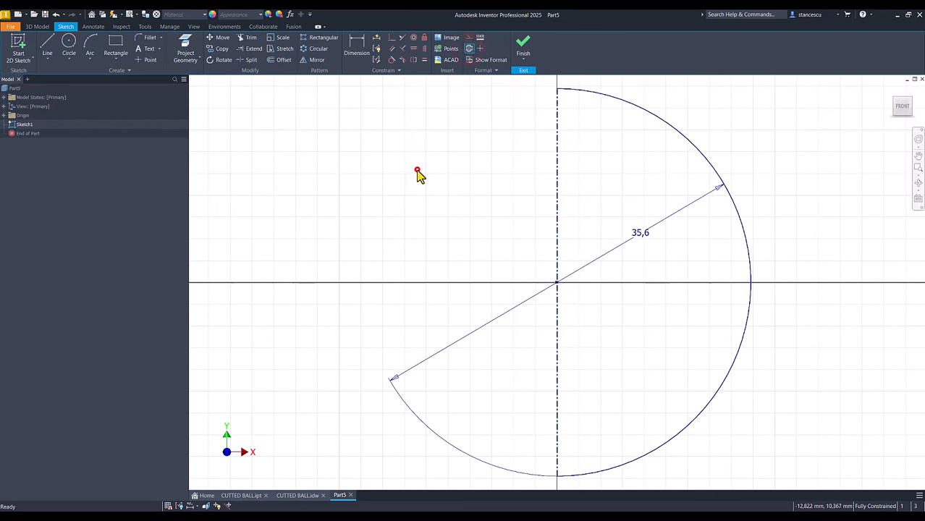
Finish the sketch and revolve the half-circle profile 360 degrees about the centerline into a solid sphere
{"action": "left_click", "coordinate": [522, 46]}
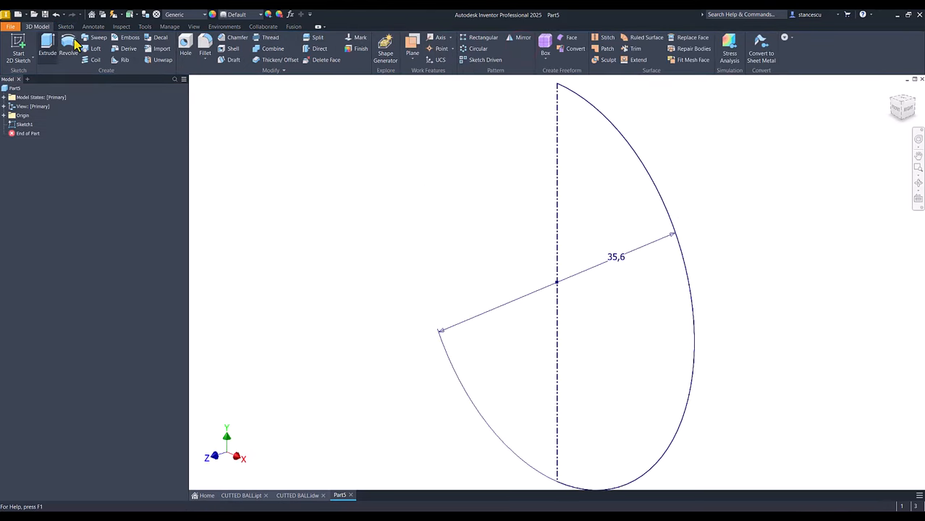
{"action": "left_click", "coordinate": [70, 45]}
{"action": "key", "text": "F6"}
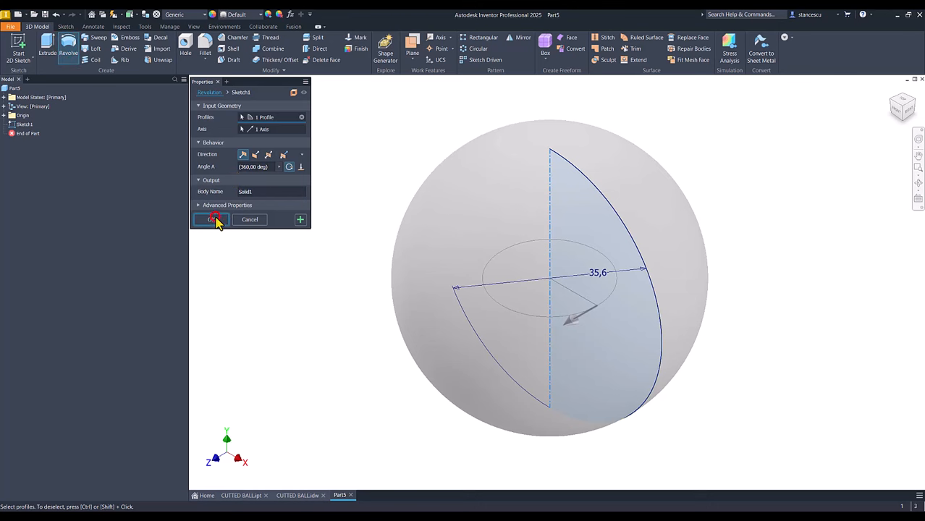
{"action": "left_click", "coordinate": [215, 220]}
{"action": "left_click", "coordinate": [323, 221]}
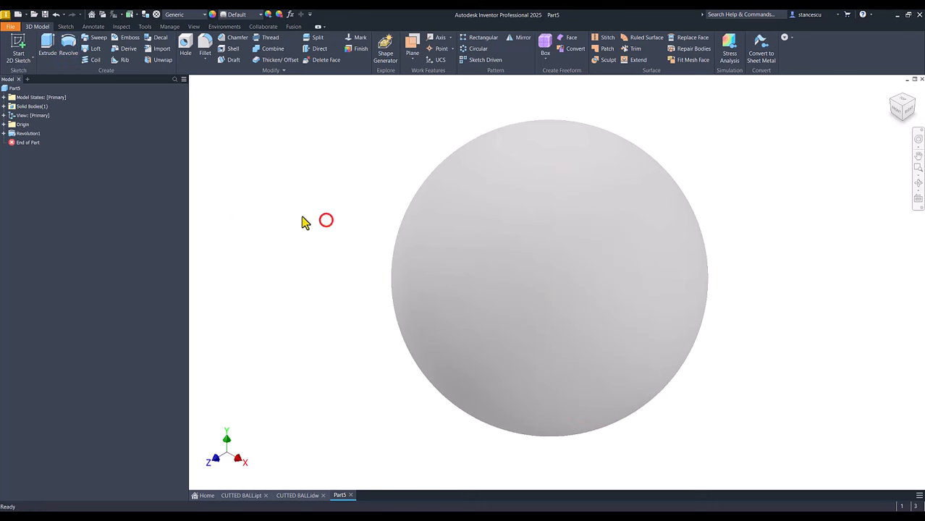
Examine the height dimension of section A-A in the CUTTED BALL.idw drawing and return to the new part
{"action": "left_click", "coordinate": [297, 496]}
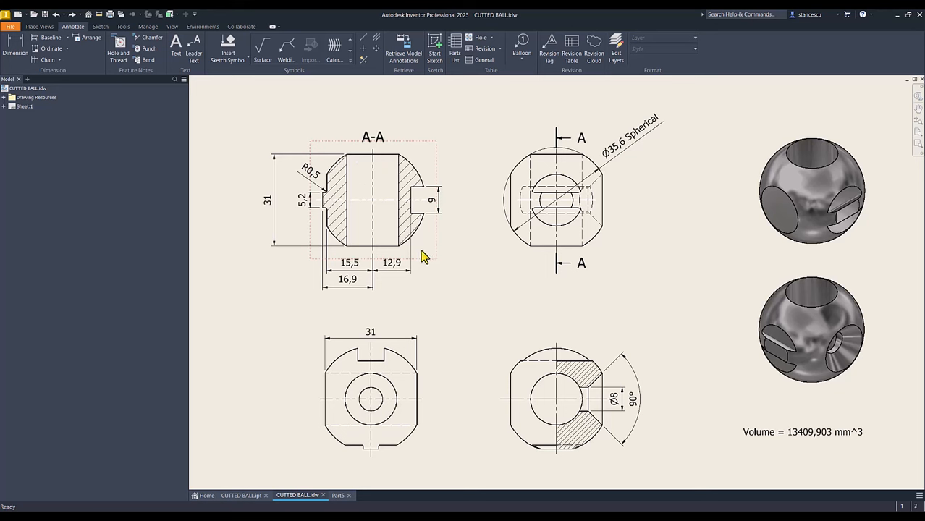
{"action": "left_click", "coordinate": [268, 202]}
{"action": "key", "text": "ctrl+Tab"}
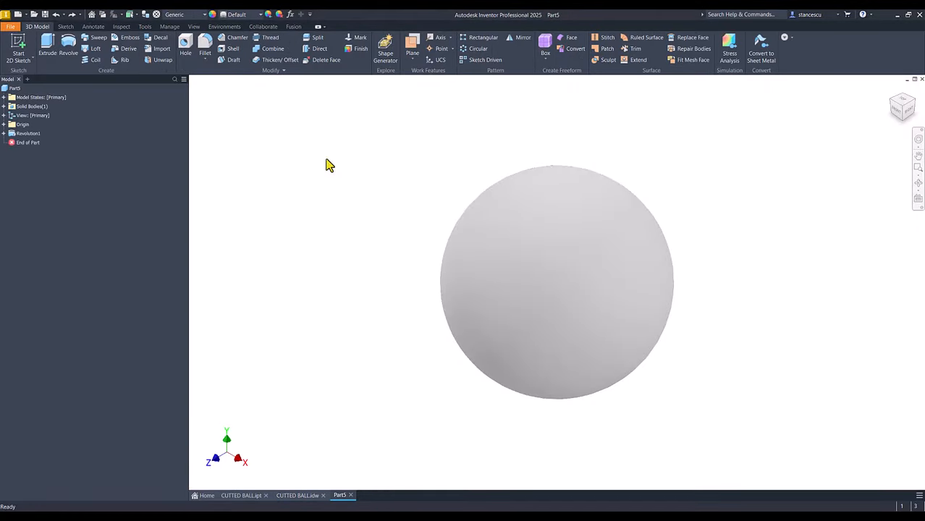
Start a new sketch on the origin XY plane and slice the sphere's display at the sketch plane
{"action": "left_click", "coordinate": [3, 124]}
{"action": "left_click", "coordinate": [29, 151]}
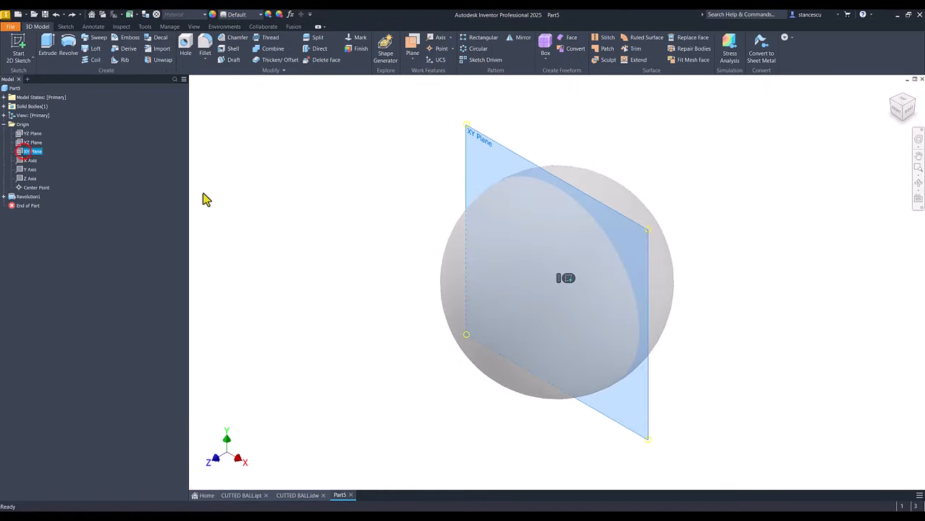
{"action": "left_click", "coordinate": [567, 279]}
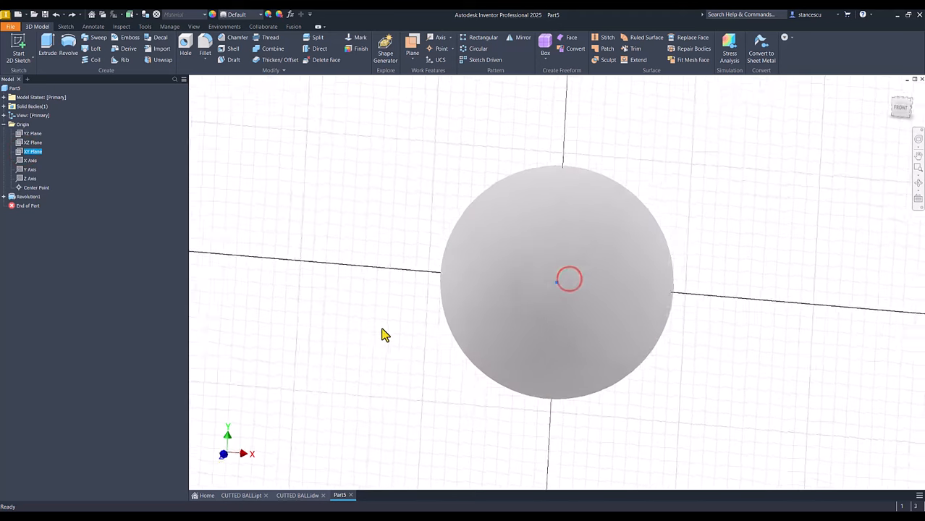
{"action": "key", "text": "F7"}
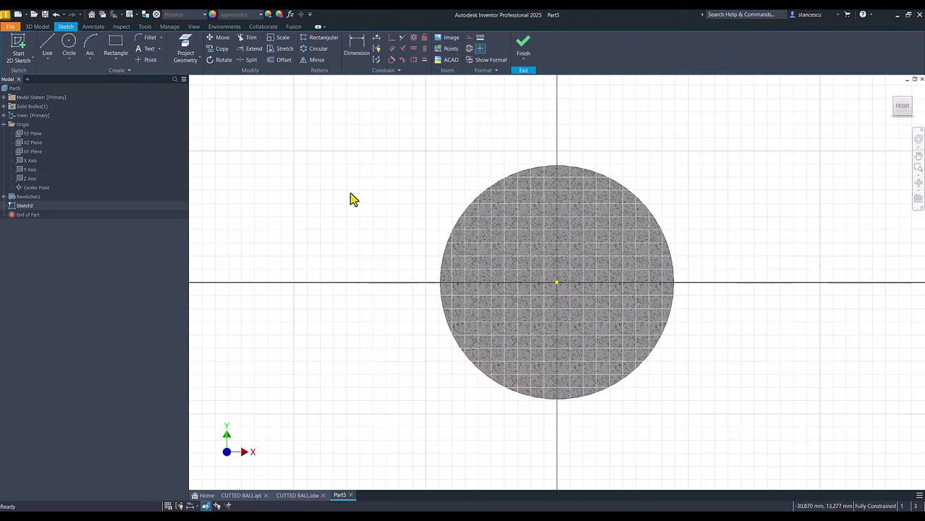
Draw a two-point center rectangle on the origin, 31 mm wide and about 27,5 mm high
{"action": "left_click", "coordinate": [117, 61]}
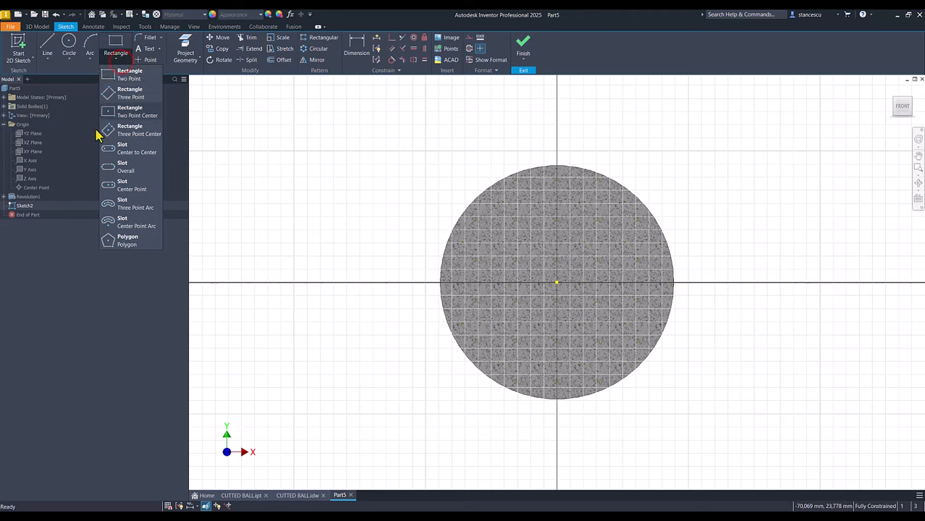
{"action": "left_click", "coordinate": [136, 116]}
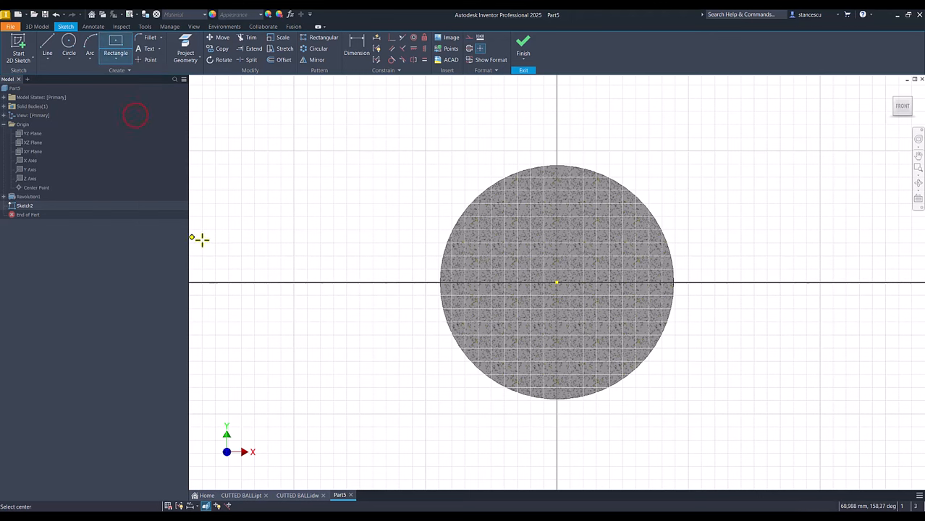
{"action": "left_click", "coordinate": [555, 284]}
{"action": "type", "text": "31"}
{"action": "key", "text": "Return"}
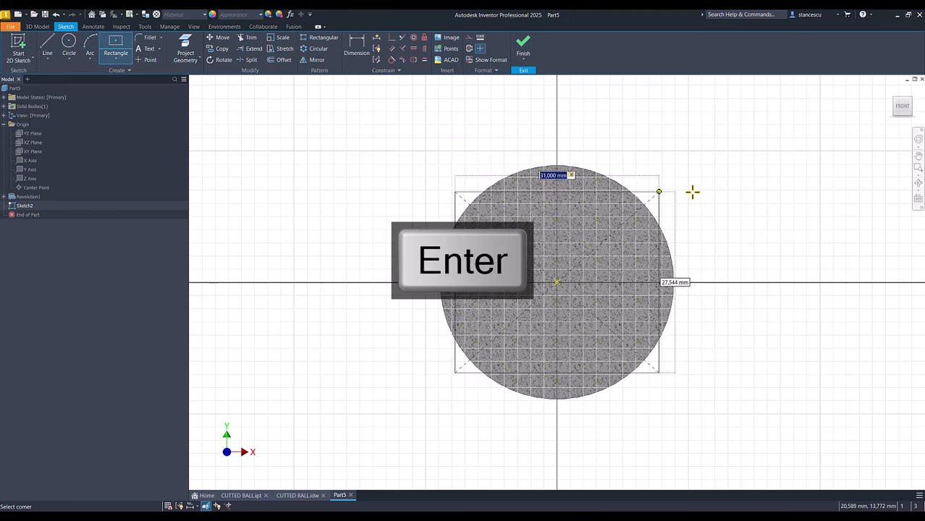
{"action": "left_click", "coordinate": [692, 190]}
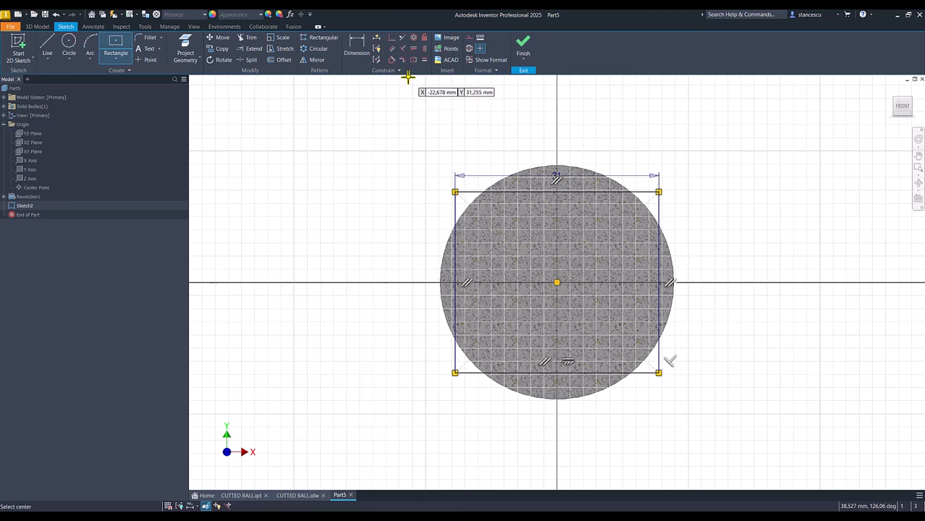
Constrain the rectangle's upper and right sides to equal length so the 31 mm rectangle becomes a square
{"action": "left_click", "coordinate": [423, 60]}
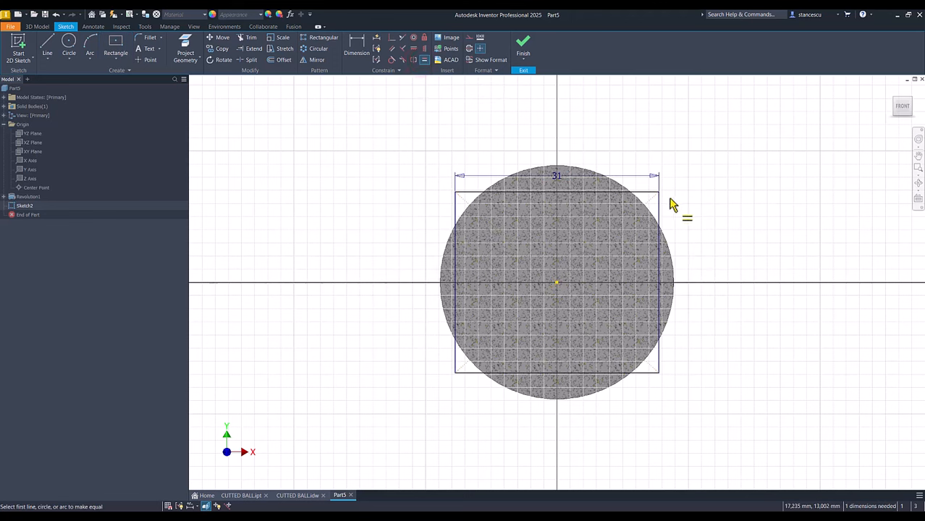
{"action": "left_click", "coordinate": [641, 193]}
{"action": "left_click", "coordinate": [659, 239]}
Project the sphere's circular outline into the square's sketch and finish the sketch
{"action": "left_click", "coordinate": [185, 48]}
{"action": "left_click", "coordinate": [608, 176]}
{"action": "left_click", "coordinate": [524, 48]}
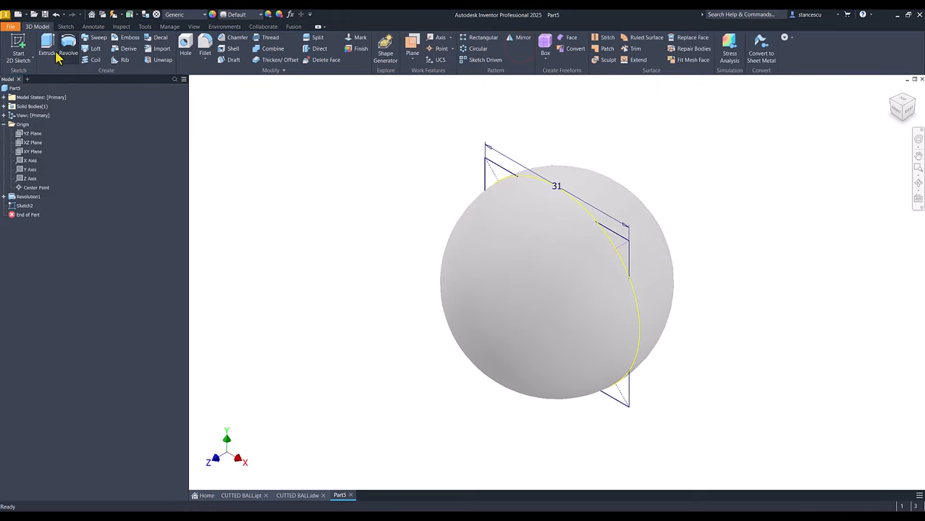
Extrude-cut the four circle segments outside the square symmetrically through the whole sphere to form the flats
{"action": "left_click", "coordinate": [49, 50]}
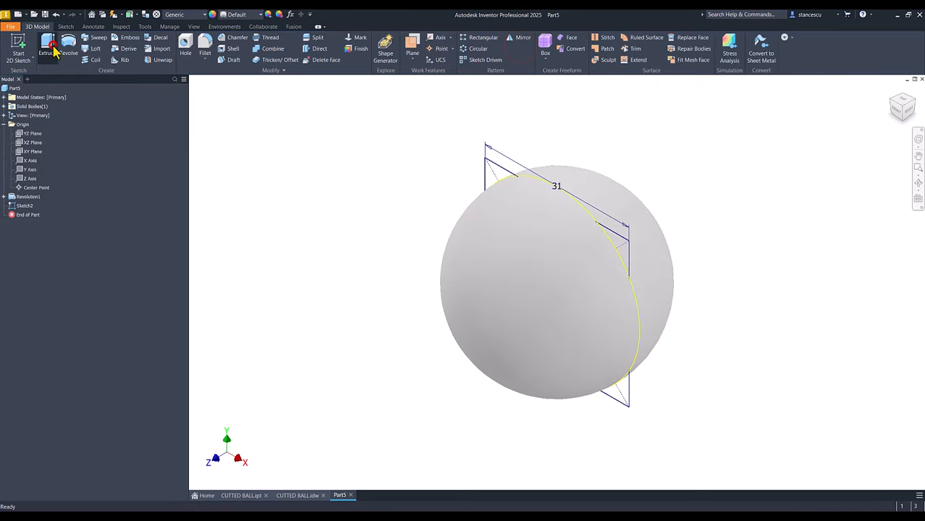
{"action": "left_click", "coordinate": [546, 189]}
{"action": "left_click", "coordinate": [633, 324]}
{"action": "left_click", "coordinate": [554, 366]}
{"action": "left_click", "coordinate": [481, 242]}
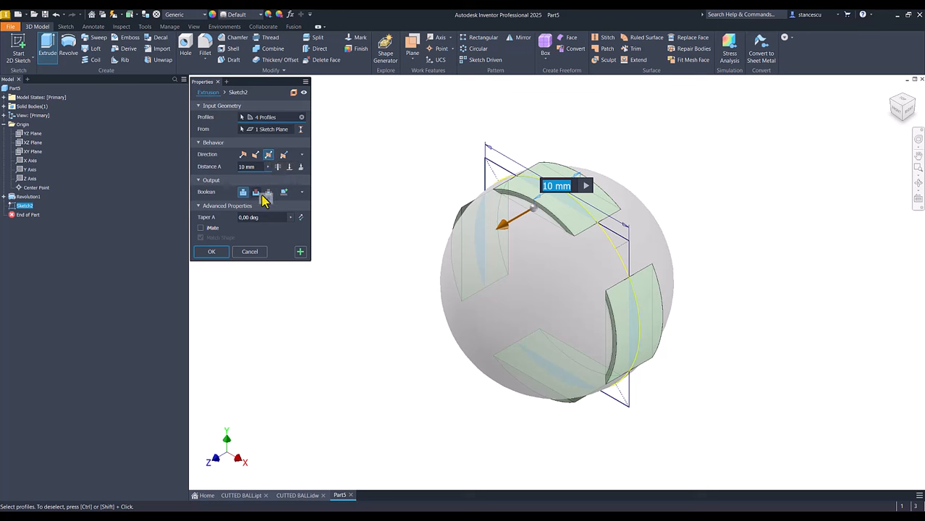
{"action": "left_click", "coordinate": [256, 193]}
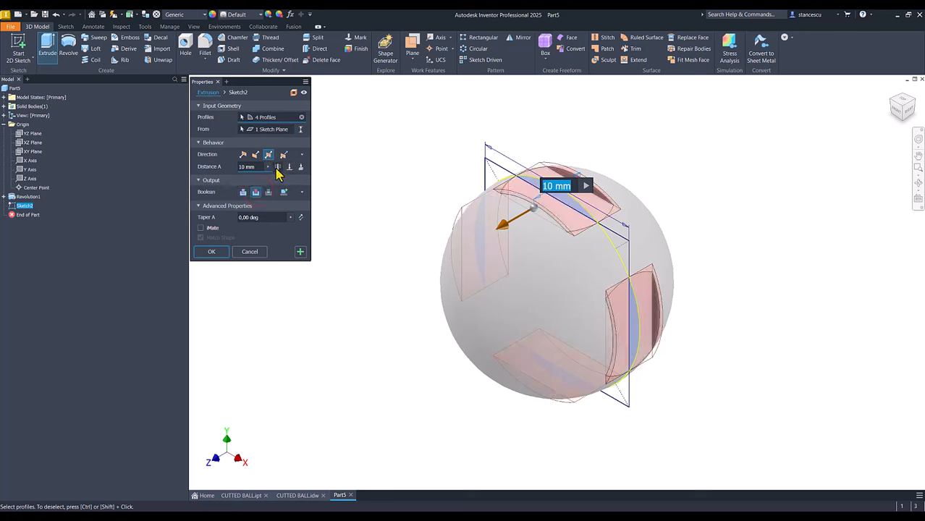
{"action": "left_click", "coordinate": [216, 253]}
{"action": "left_click", "coordinate": [298, 246]}
{"action": "key", "text": "F6"}
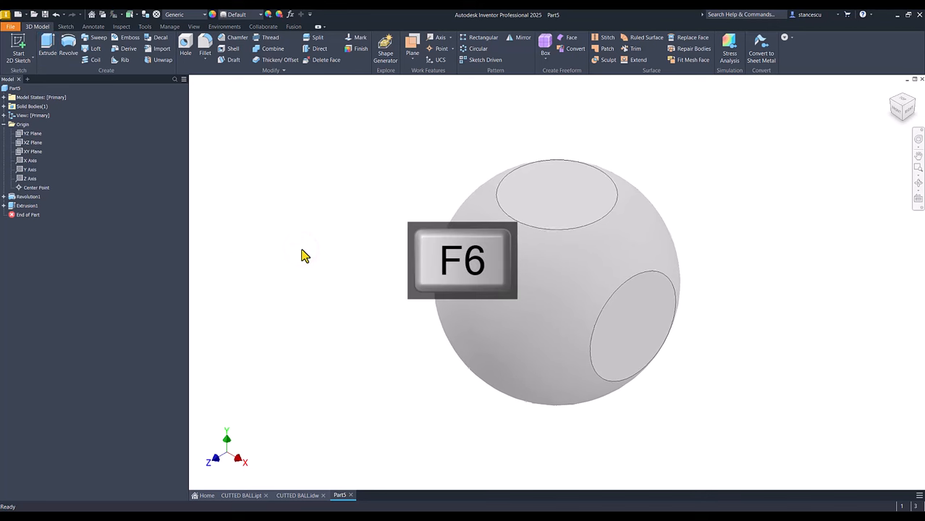
Check the bore in the CUTTED BALL.idw drawing and extrude-cut the full circle of the top flat through the entire ball
{"action": "left_click", "coordinate": [296, 495]}
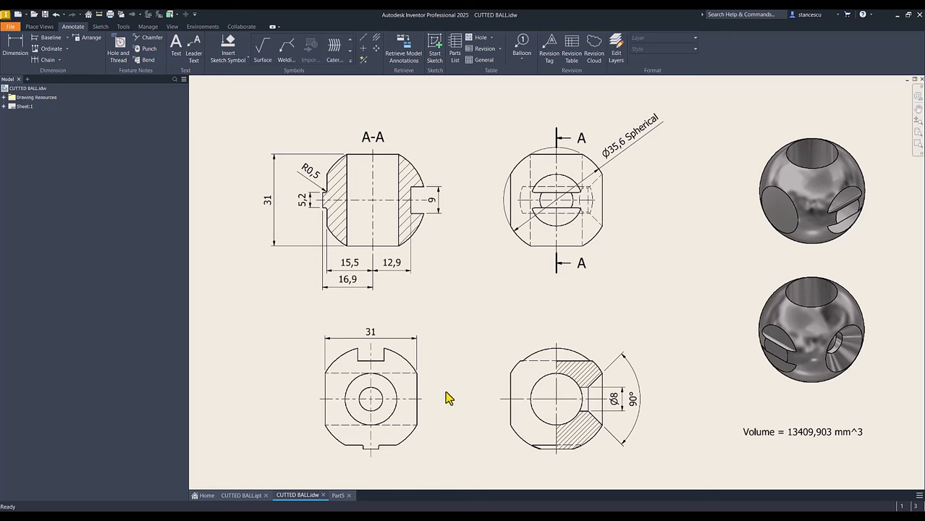
{"action": "left_click", "coordinate": [338, 496]}
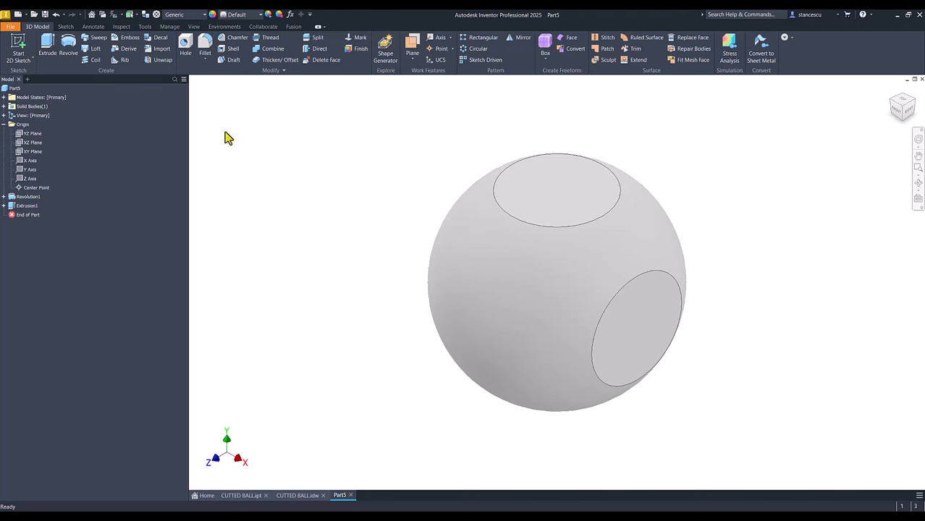
{"action": "left_click", "coordinate": [45, 55]}
{"action": "left_click", "coordinate": [557, 190]}
{"action": "left_click", "coordinate": [523, 46]}
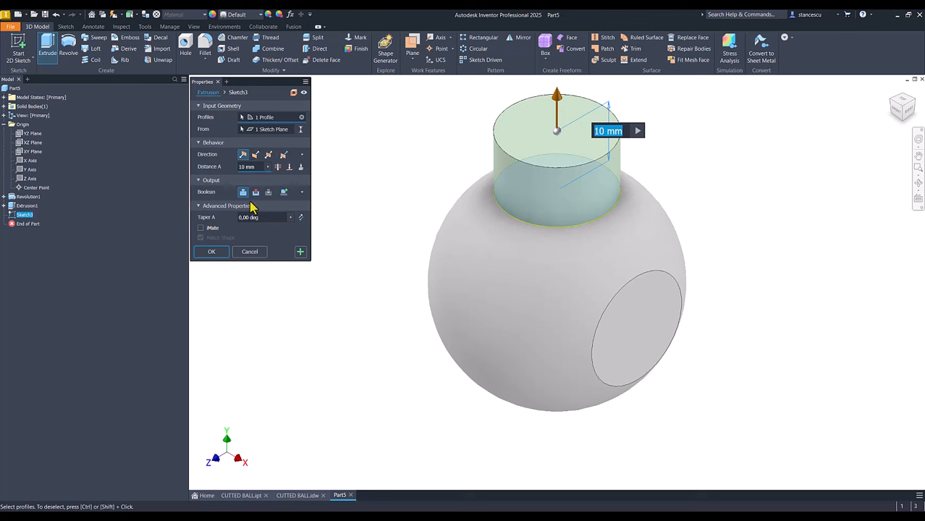
{"action": "left_click", "coordinate": [255, 193]}
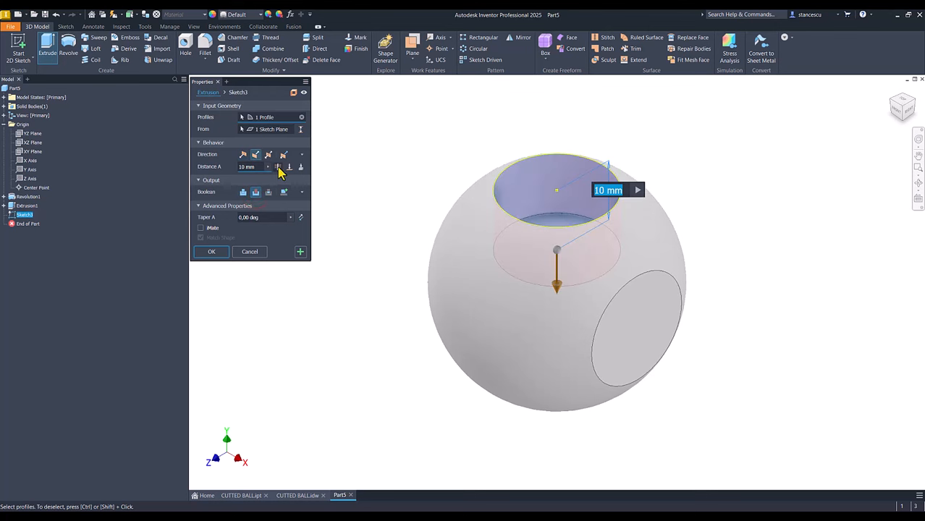
{"action": "left_click", "coordinate": [278, 167]}
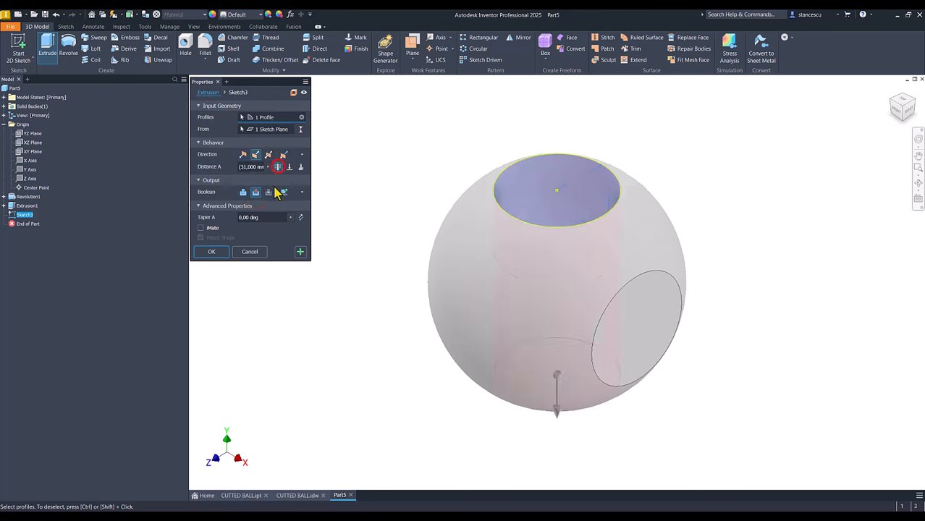
{"action": "left_click", "coordinate": [211, 252]}
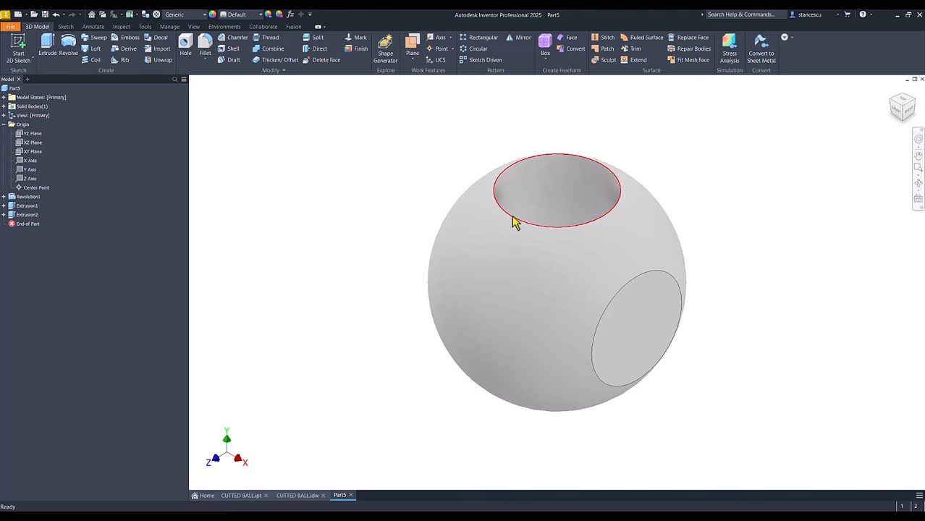
Start a sketch on the origin XY plane with the ball sliced, and project both edges of the vertical bore
{"action": "left_click", "coordinate": [388, 183]}
{"action": "left_click", "coordinate": [29, 152]}
{"action": "left_click", "coordinate": [566, 278]}
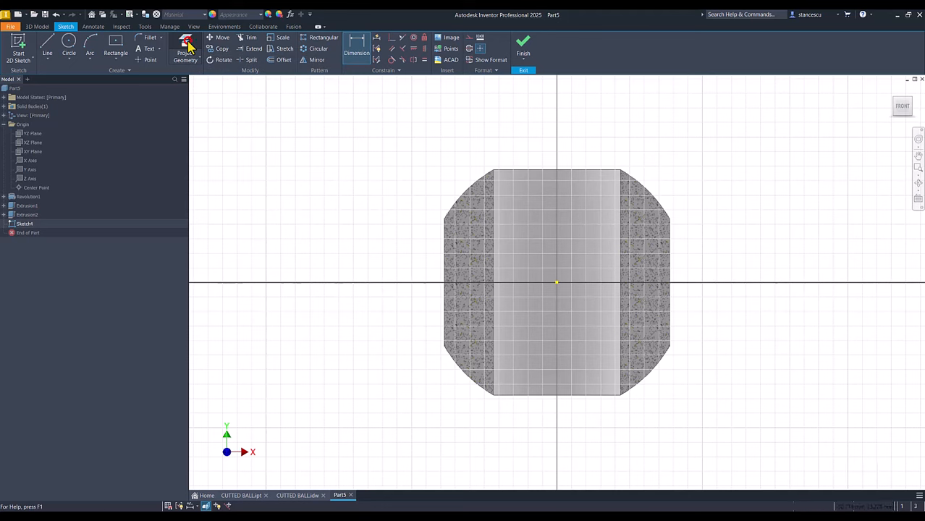
{"action": "left_click", "coordinate": [187, 48]}
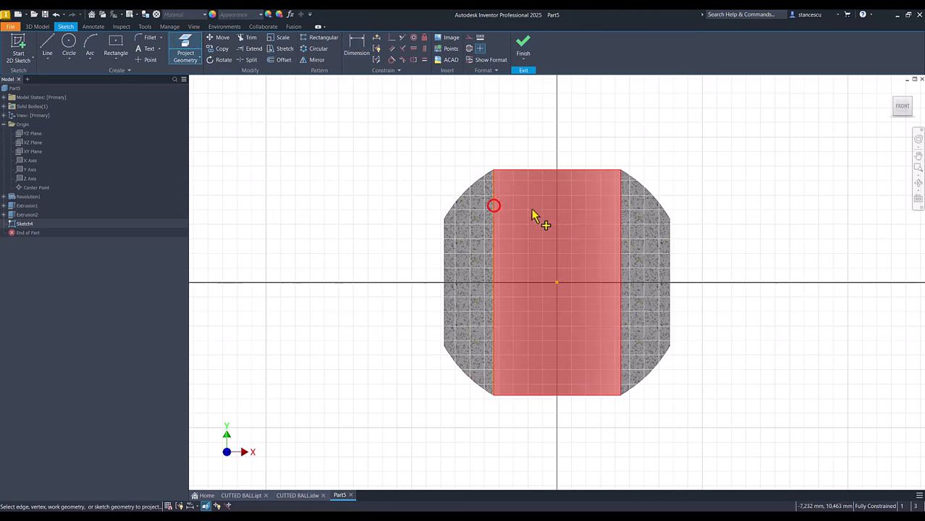
{"action": "left_click", "coordinate": [616, 228]}
Add a driven dimension for the bore's width between the two projected edges and finish the sketch
{"action": "left_click", "coordinate": [356, 45]}
{"action": "left_click", "coordinate": [494, 208]}
{"action": "left_click", "coordinate": [620, 208]}
{"action": "left_click", "coordinate": [573, 143]}
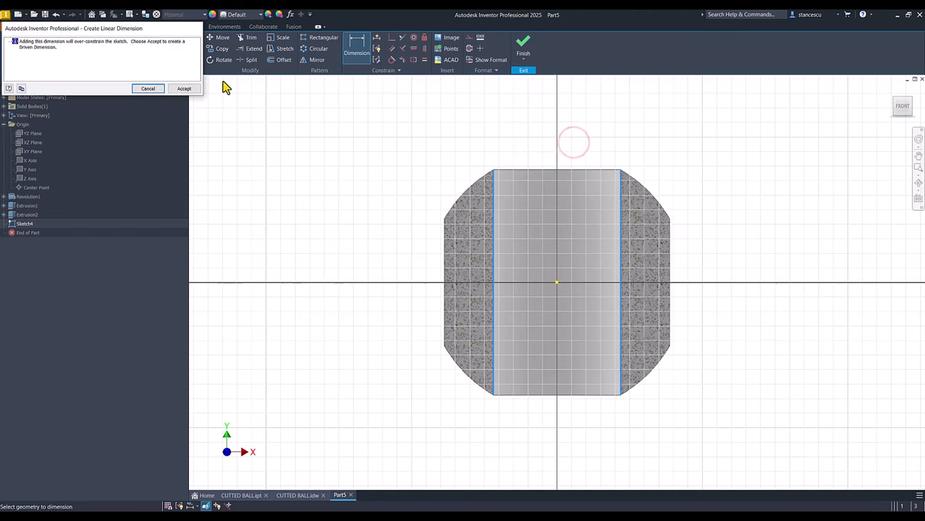
{"action": "left_click", "coordinate": [184, 88]}
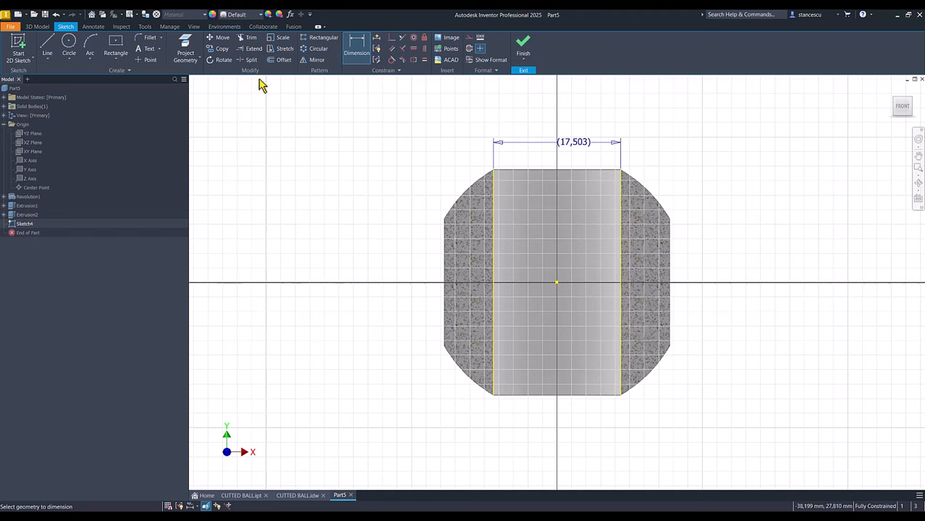
{"action": "left_click", "coordinate": [522, 45]}
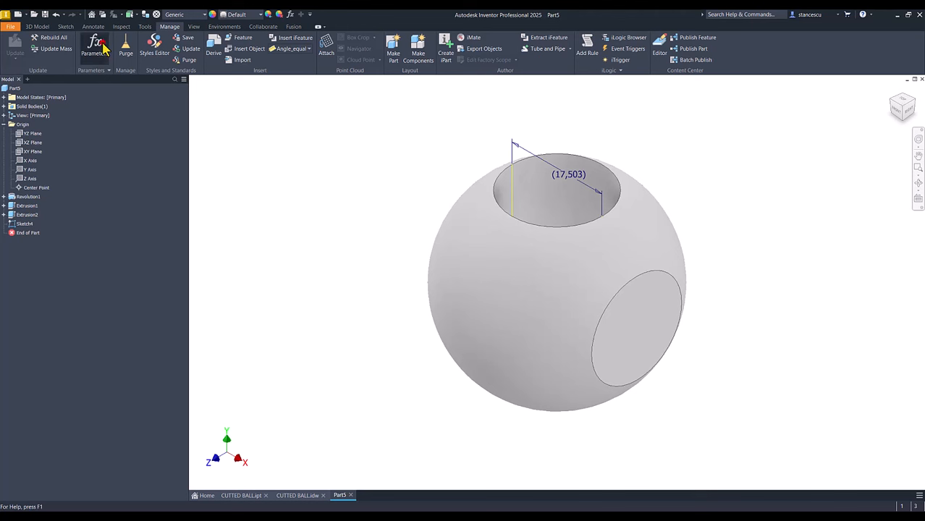
Rename the bore width's reference parameter to CIRCLE in the part parameters
{"action": "left_click", "coordinate": [101, 49]}
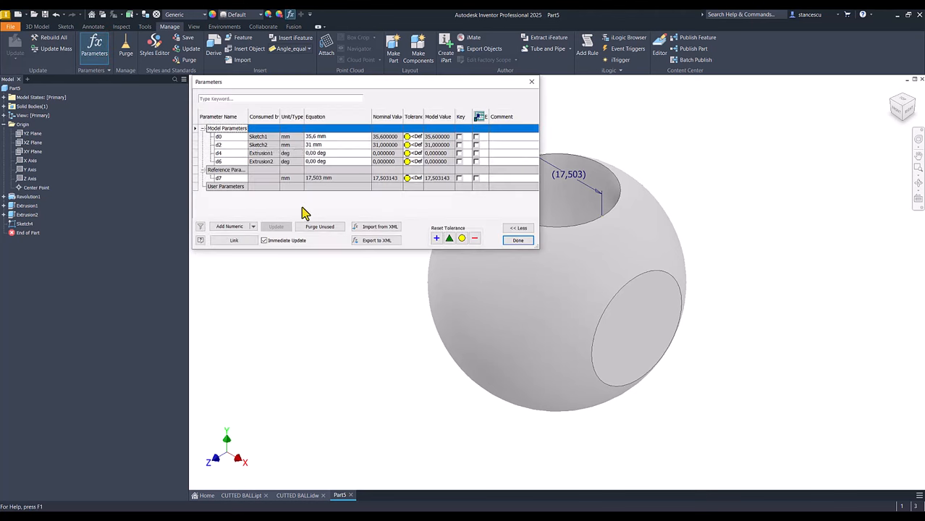
{"action": "left_click", "coordinate": [232, 178]}
{"action": "type", "text": "CI"}
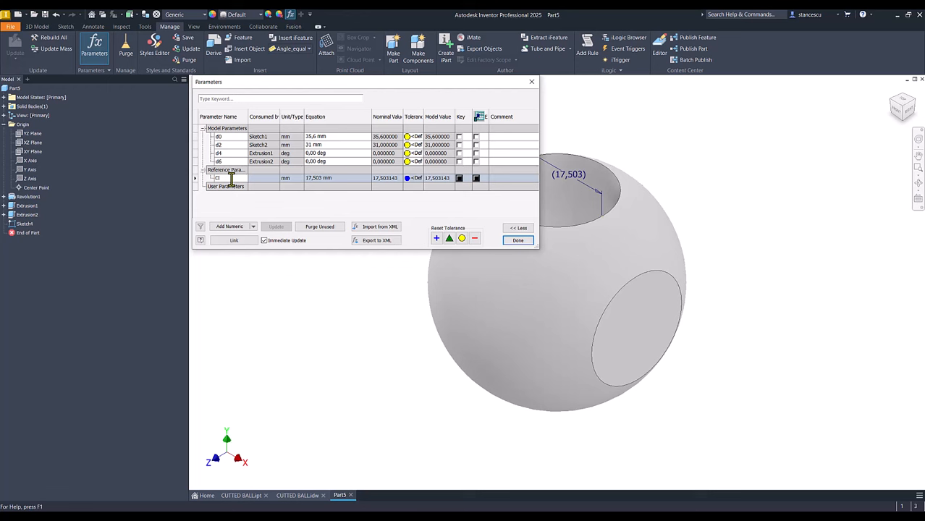
{"action": "type", "text": "RCLE"}
{"action": "left_click", "coordinate": [518, 241]}
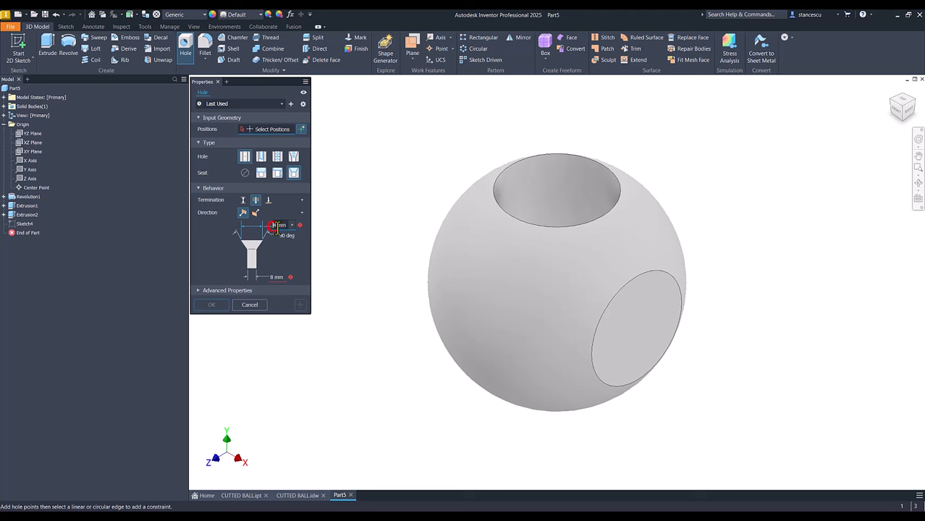
Set the countersunk hole's countersink diameter to the CIRCLE parameter and its hole diameter to 8 mm
{"action": "left_click", "coordinate": [276, 226]}
{"action": "type", "text": "CIRCLE"}
{"action": "left_click", "coordinate": [275, 277]}
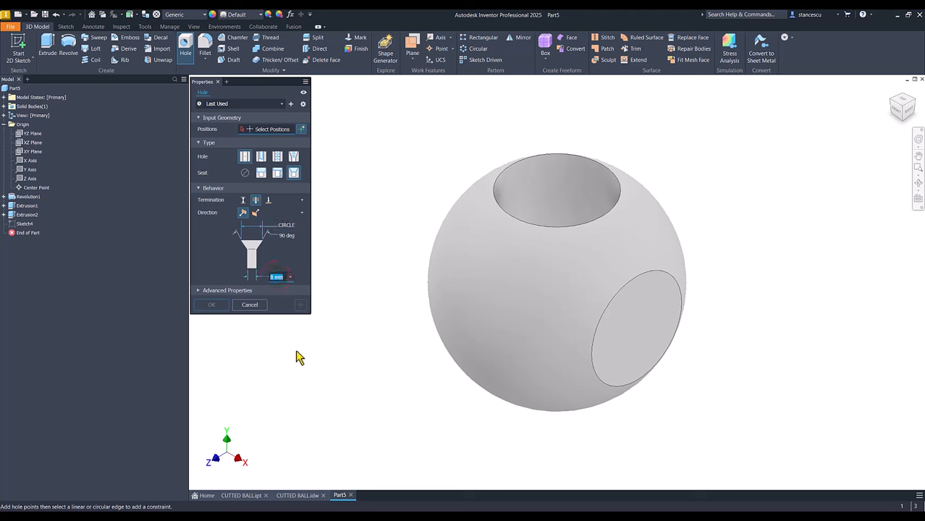
{"action": "type", "text": "8"}
Place the countersunk hole at the centre of the right-hand flat, terminate it at the vertical bore's surface and create it
{"action": "left_click", "coordinate": [636, 328]}
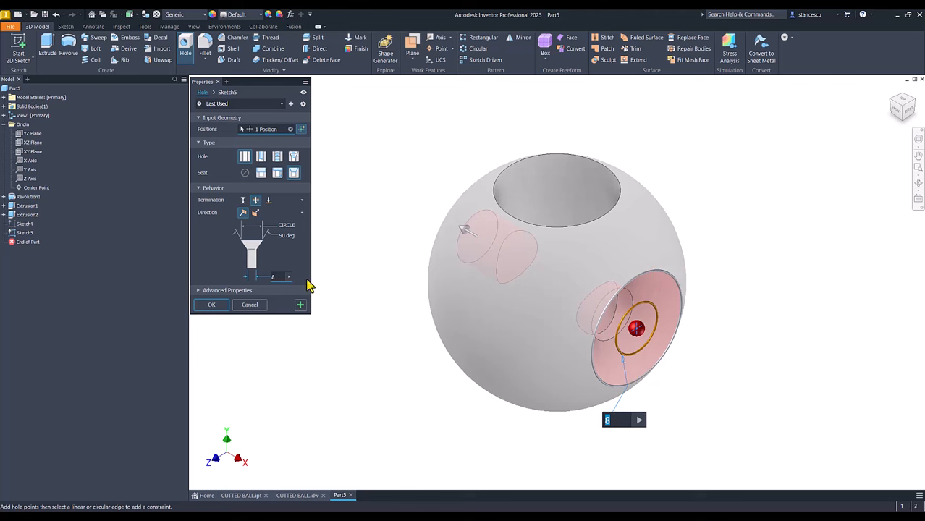
{"action": "left_click", "coordinate": [268, 201]}
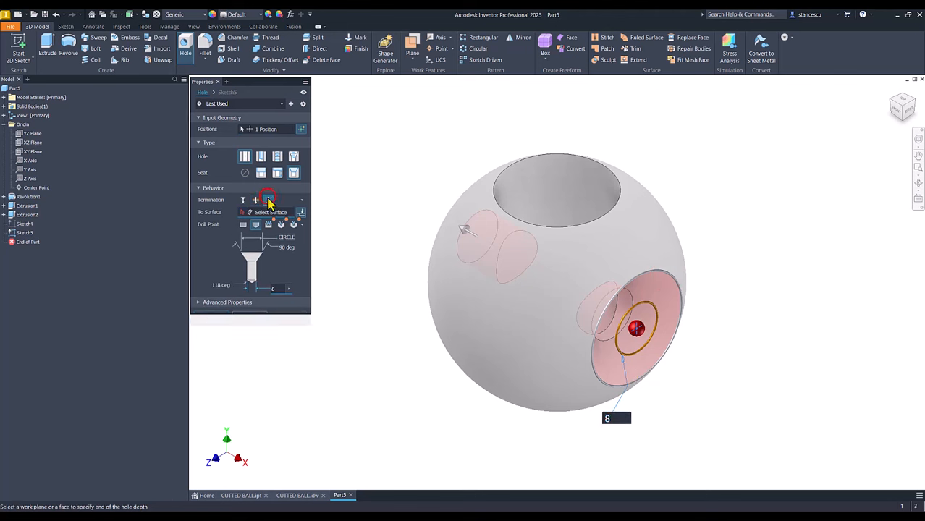
{"action": "left_click", "coordinate": [507, 290]}
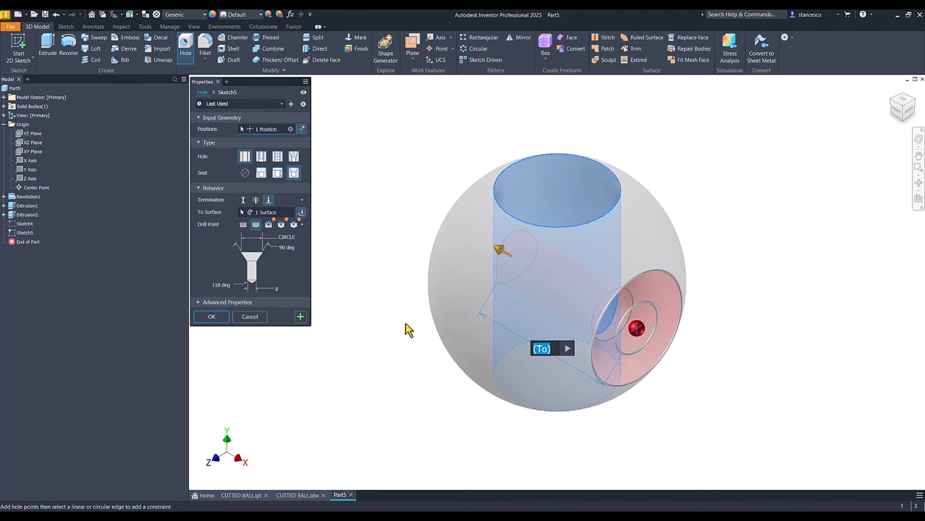
{"action": "left_click", "coordinate": [212, 316]}
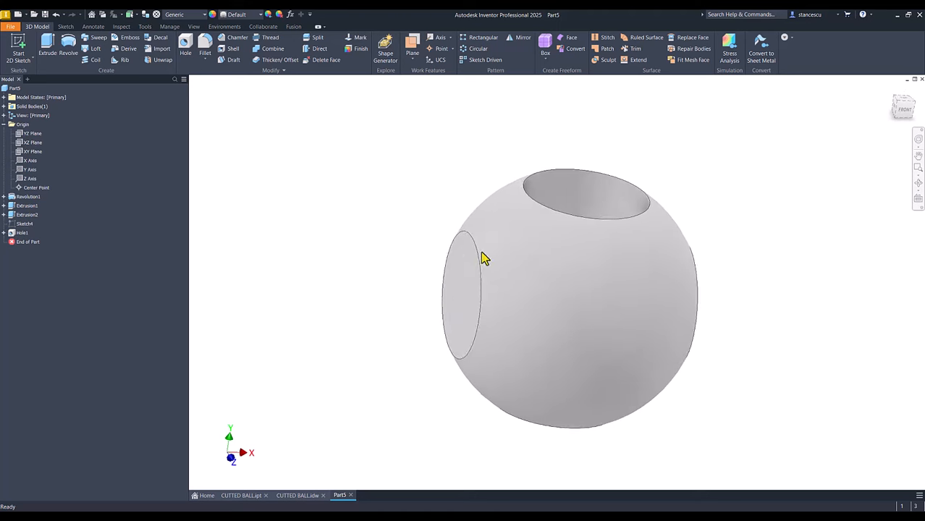
{"action": "left_click", "coordinate": [335, 275]}
{"action": "key", "text": "F6"}
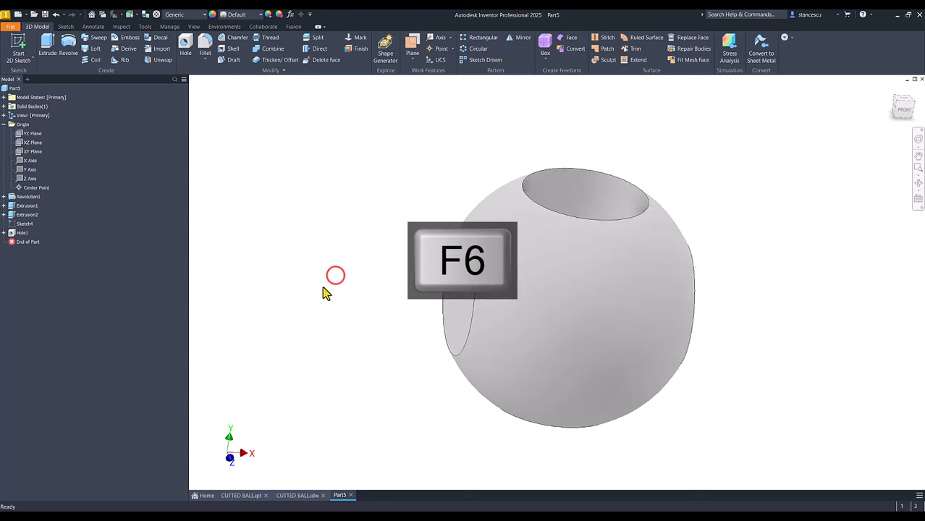
Check the CUTTED BALL.idw drawing, return to the part, and start a sketch on the origin YZ plane with the ball sliced
{"action": "left_click", "coordinate": [308, 495]}
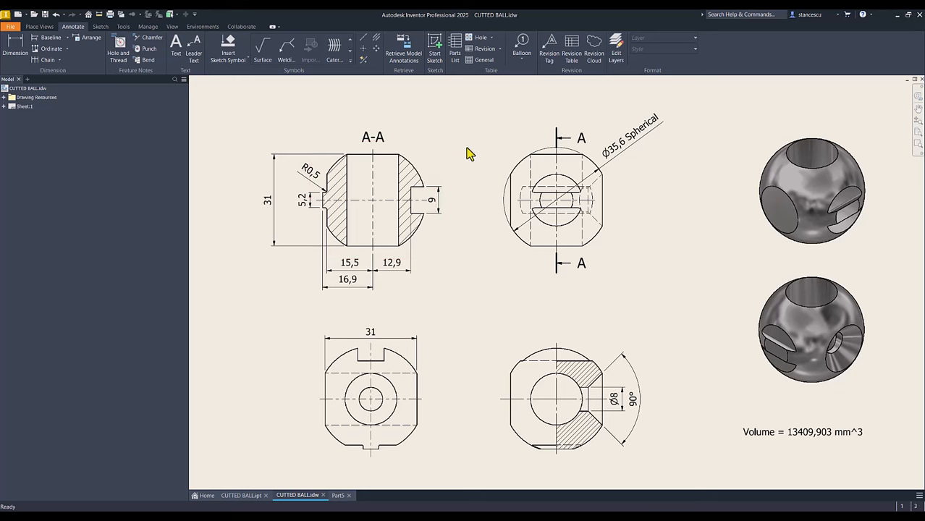
{"action": "left_click", "coordinate": [338, 495]}
{"action": "left_click", "coordinate": [32, 133]}
{"action": "left_click", "coordinate": [569, 279]}
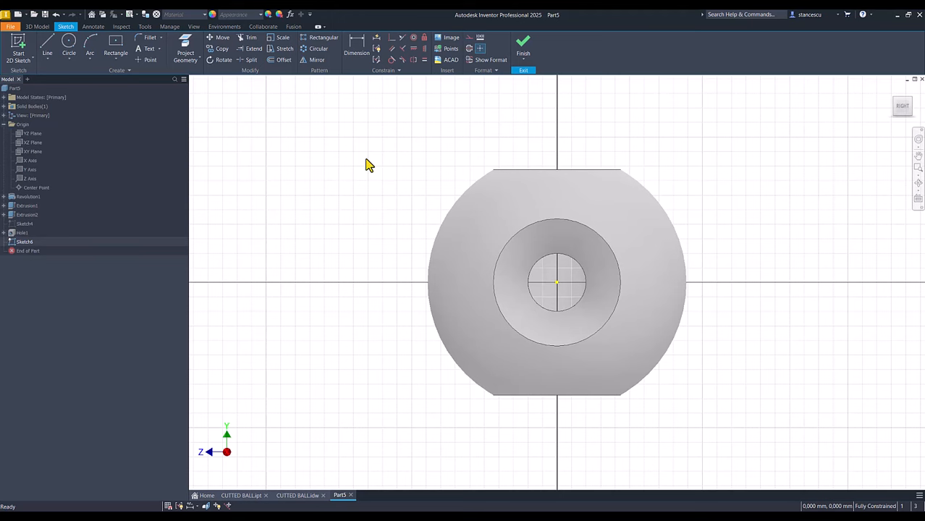
{"action": "key", "text": "F7"}
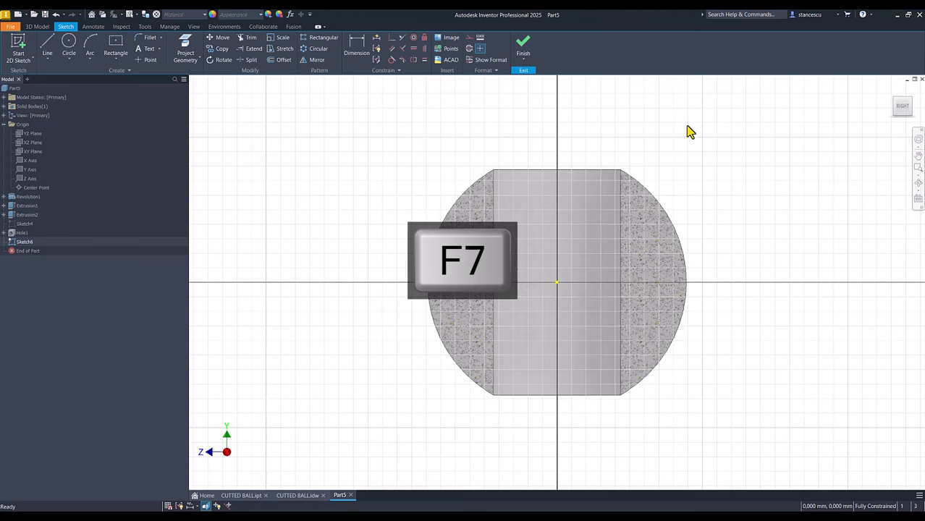
{"action": "key", "text": "Num_Lock"}
{"action": "key", "text": "Home"}
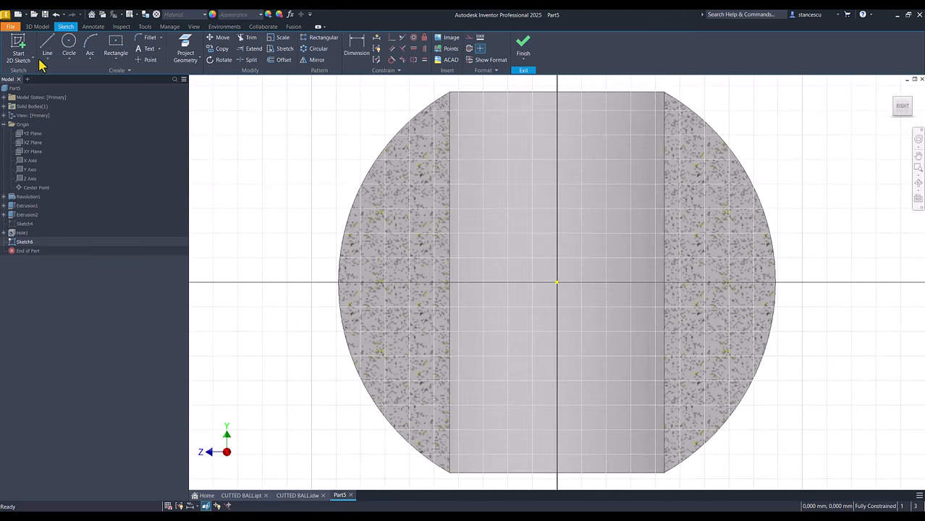
Draw an open stepped line profile at the ball's left edge with an outward tab about 1,6 mm deep and 6,2 mm high
{"action": "left_click", "coordinate": [348, 232]}
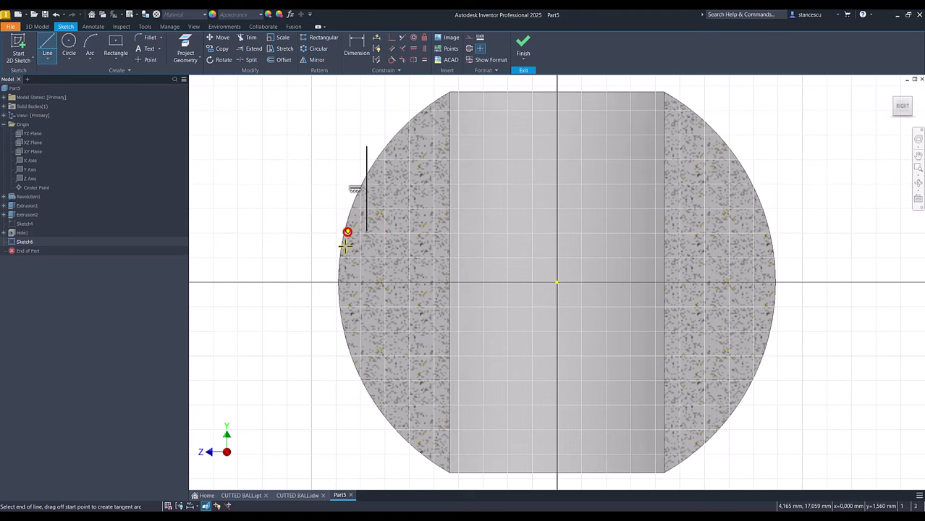
{"action": "left_click", "coordinate": [346, 307]}
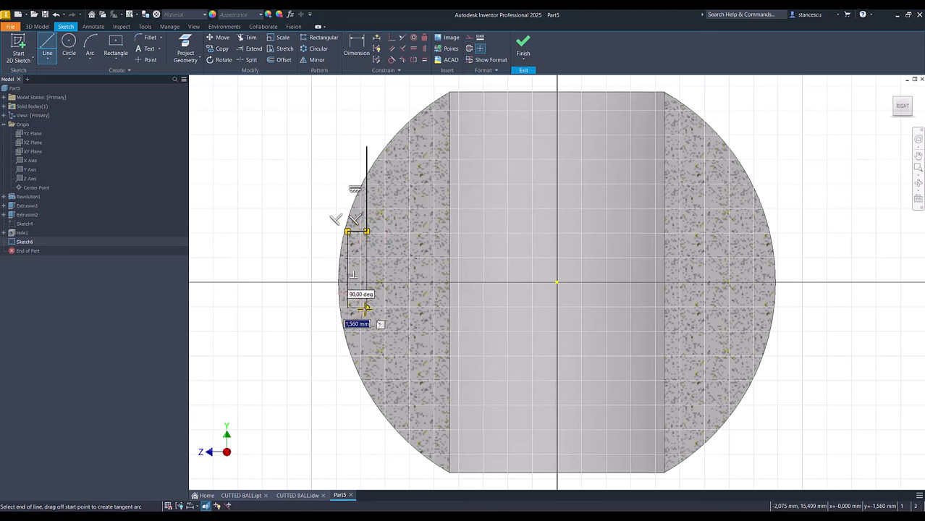
{"action": "left_click", "coordinate": [366, 307]}
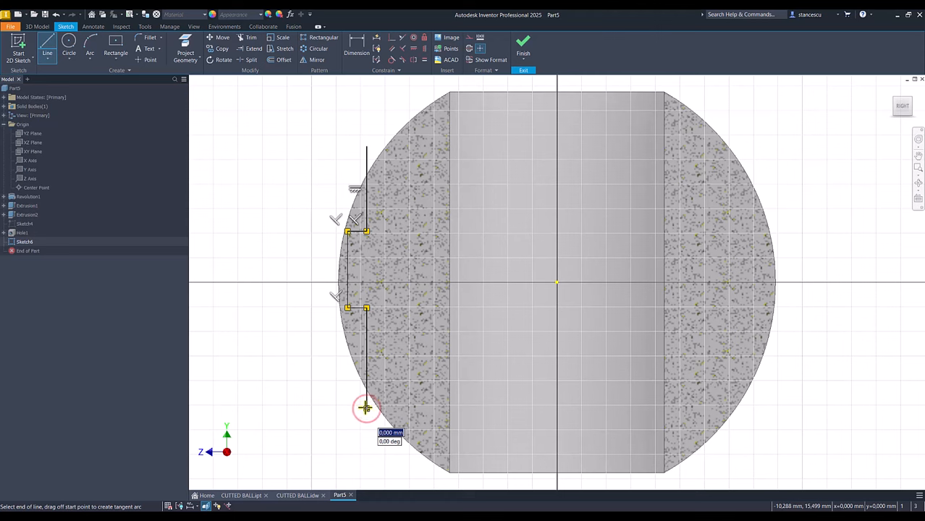
{"action": "left_click", "coordinate": [365, 407]}
{"action": "key", "text": "Escape"}
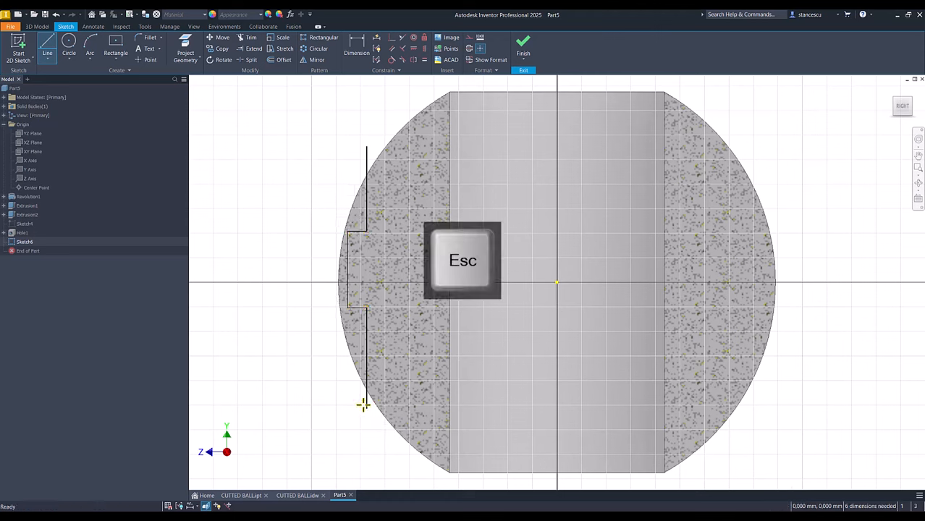
Project the ball's outer circle into the sketch and draw a rectangle about 7,6 mm high across the ball's right edge
{"action": "left_click", "coordinate": [186, 50]}
{"action": "left_click", "coordinate": [383, 155]}
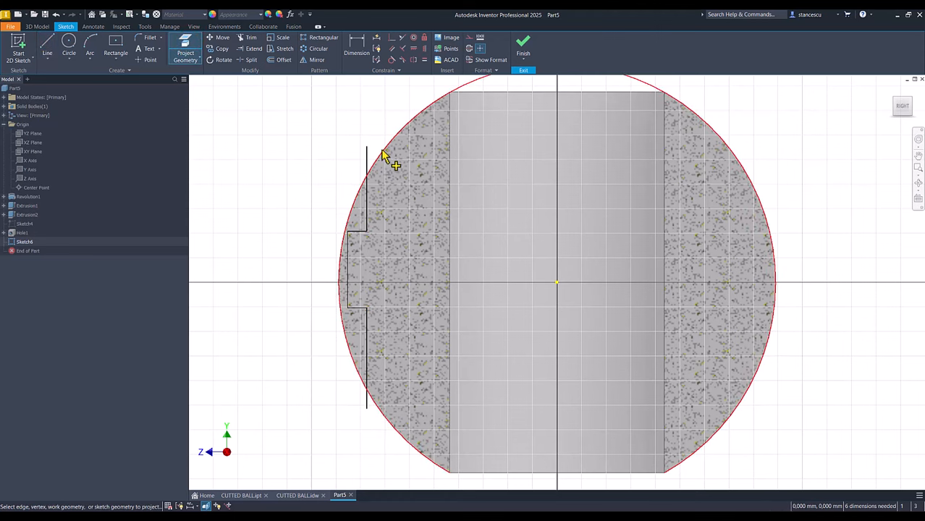
{"action": "left_click", "coordinate": [115, 58]}
{"action": "left_click", "coordinate": [128, 78]}
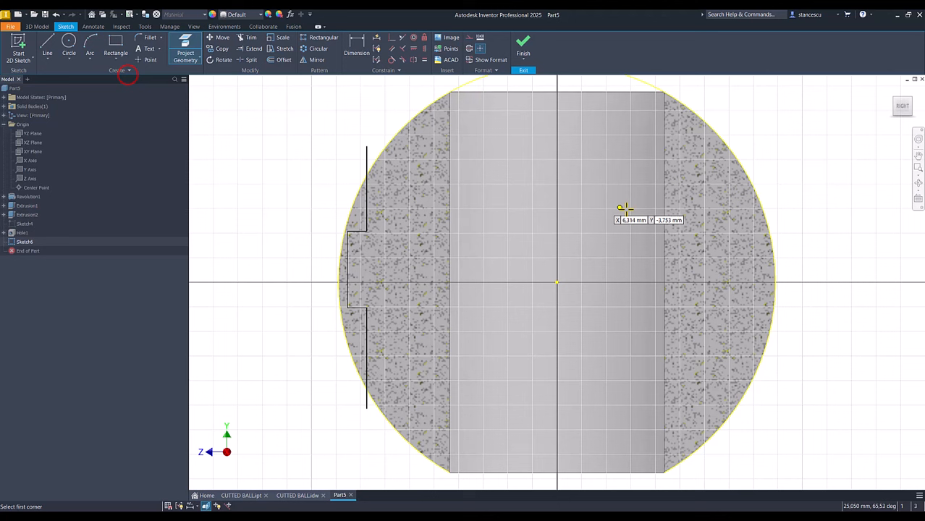
{"action": "left_click", "coordinate": [785, 232]}
{"action": "left_click", "coordinate": [756, 325]}
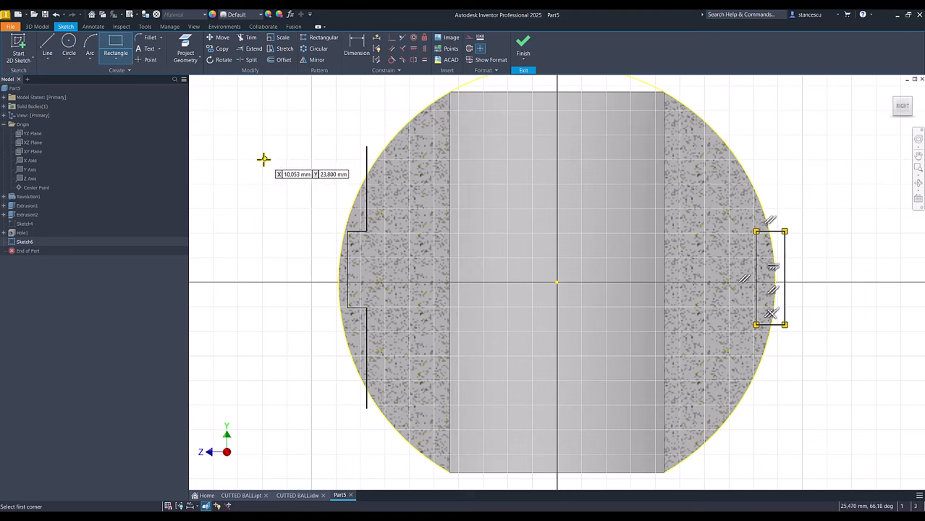
Align the midpoints of the rectangle's inner edge and the tab's outer edge with the ball's centre using Vertical constraints
{"action": "left_click", "coordinate": [425, 49]}
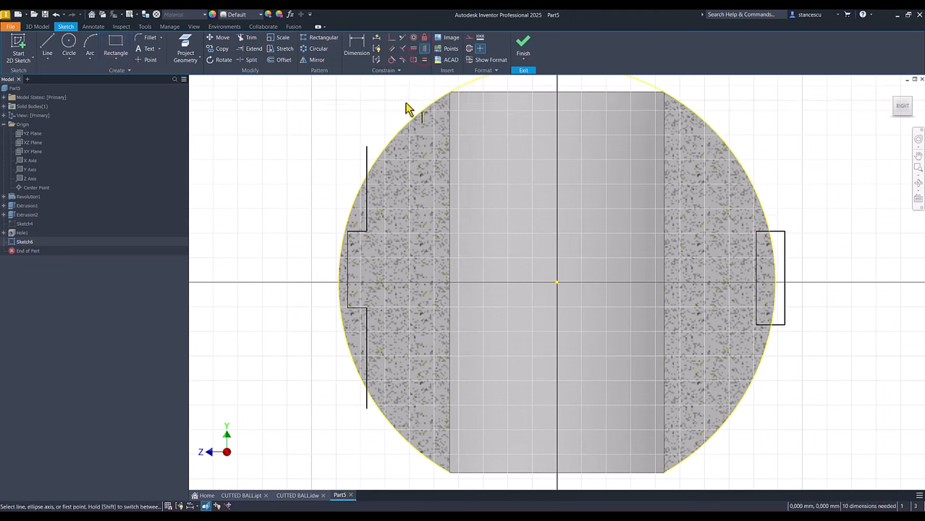
{"action": "left_click", "coordinate": [757, 278]}
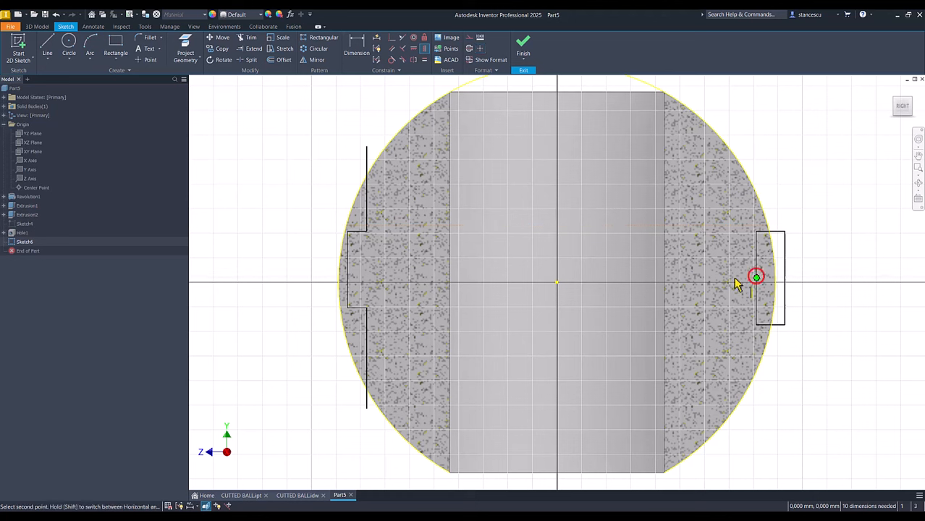
{"action": "left_click", "coordinate": [558, 282]}
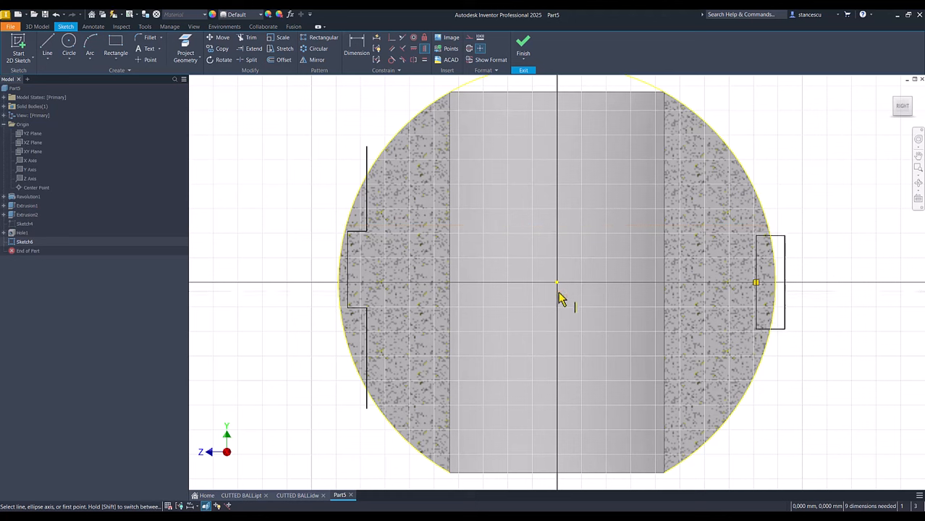
{"action": "left_click", "coordinate": [347, 269]}
{"action": "left_click", "coordinate": [557, 282]}
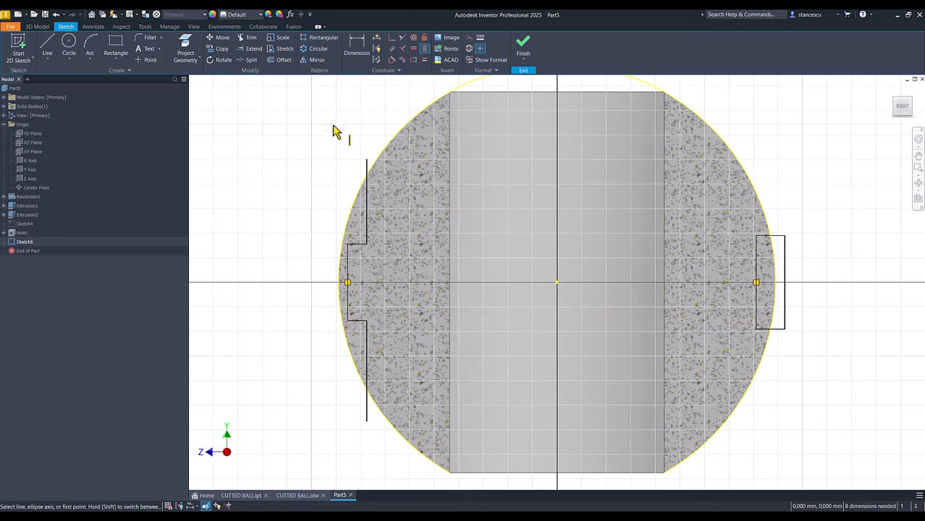
Make the rectangle's outer edge tangent to the projected ball circle
{"action": "left_click", "coordinate": [392, 60]}
{"action": "left_click", "coordinate": [784, 264]}
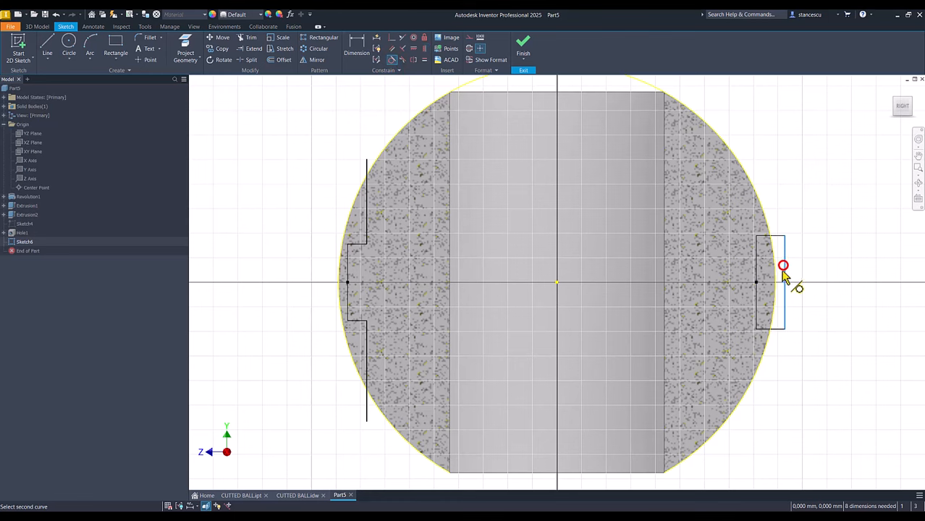
{"action": "left_click", "coordinate": [776, 275]}
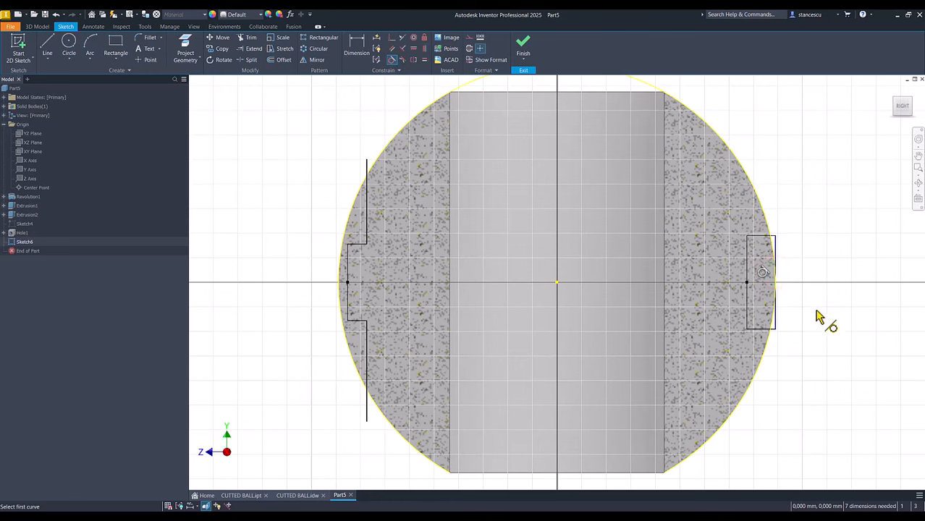
Dimension the right-hand rectangle to a height of 9 mm, with its inner edge 12,9 mm from the ball's centre
{"action": "left_click", "coordinate": [362, 51]}
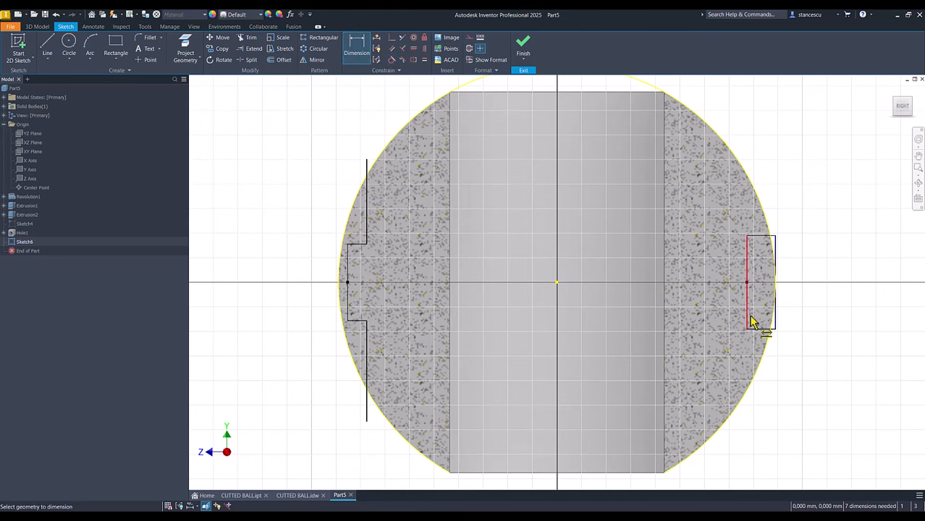
{"action": "left_click", "coordinate": [776, 324]}
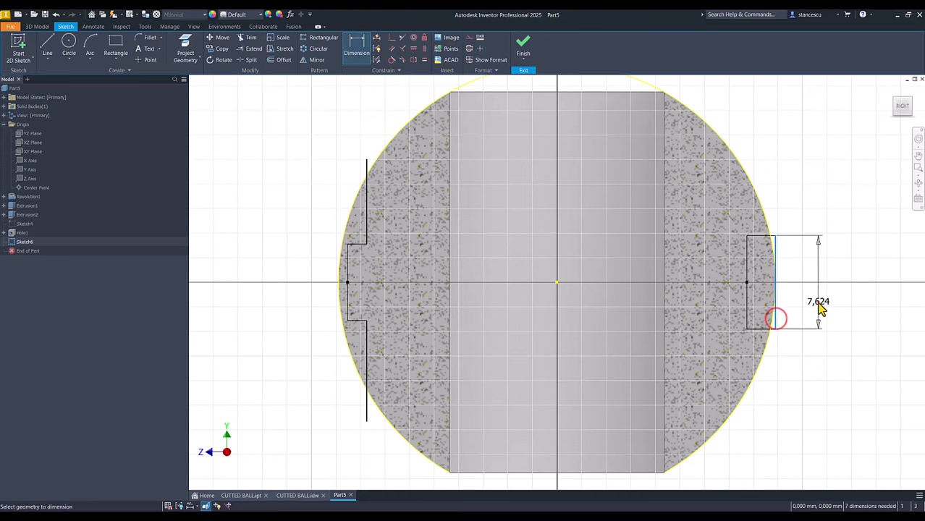
{"action": "left_click", "coordinate": [820, 305]}
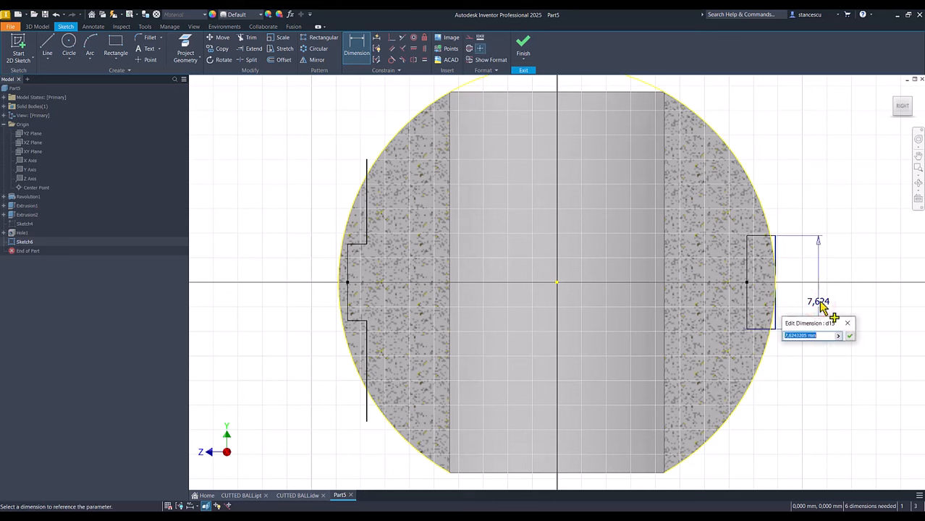
{"action": "type", "text": "9"}
{"action": "key", "text": "Return"}
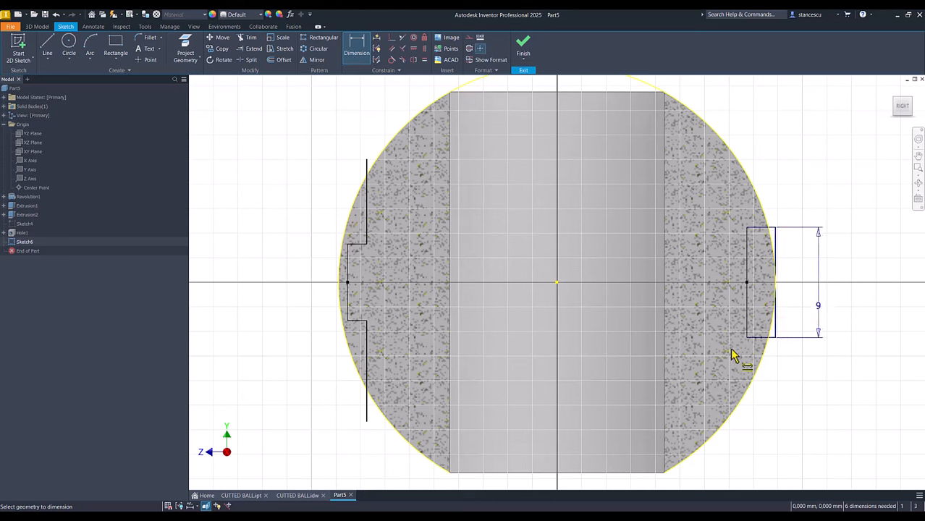
{"action": "left_click", "coordinate": [747, 325]}
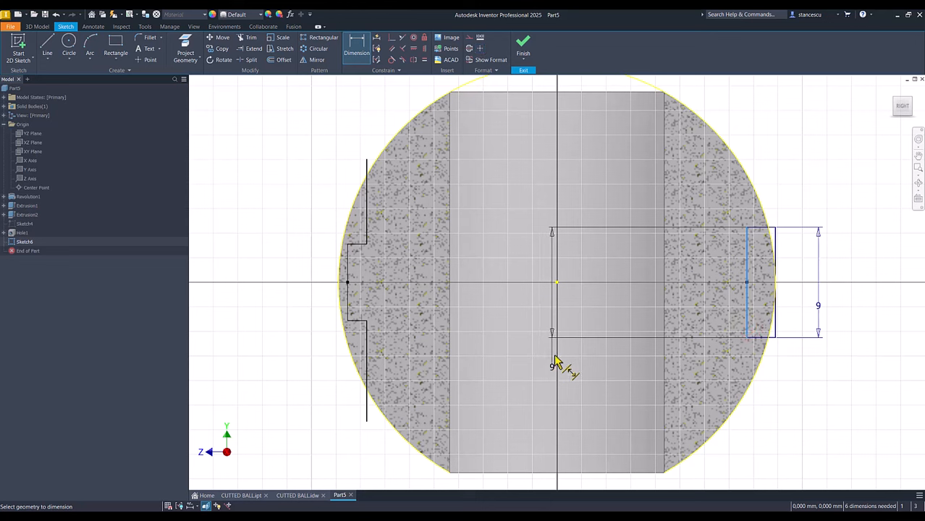
{"action": "left_click", "coordinate": [557, 283]}
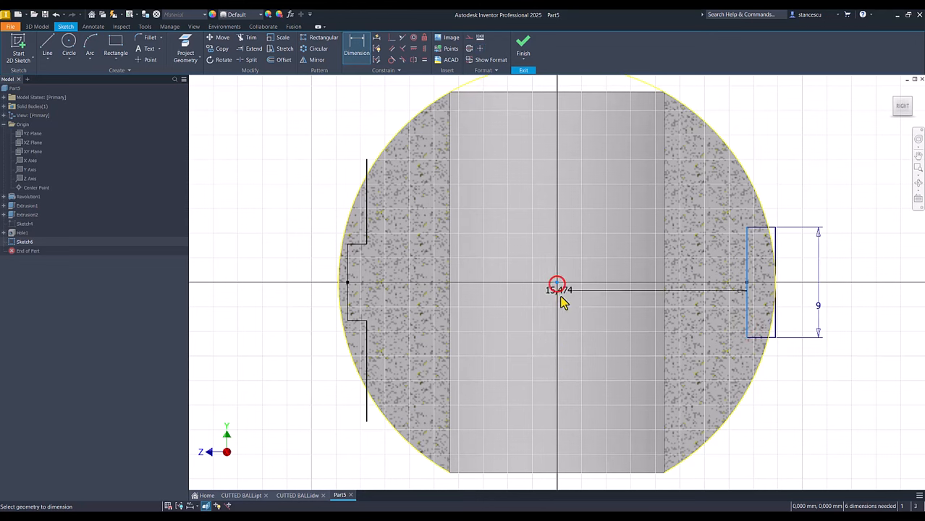
{"action": "left_click", "coordinate": [630, 408]}
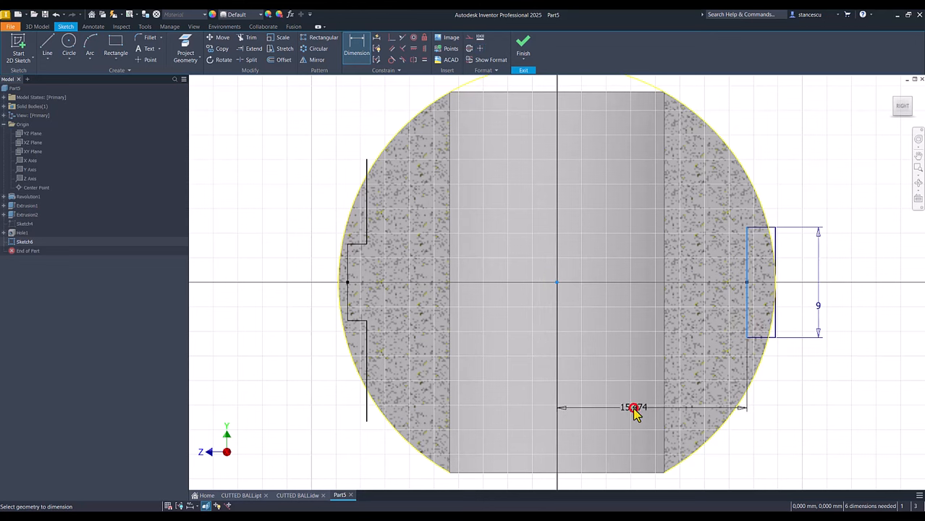
{"action": "type", "text": "12,9"}
{"action": "key", "text": "Return"}
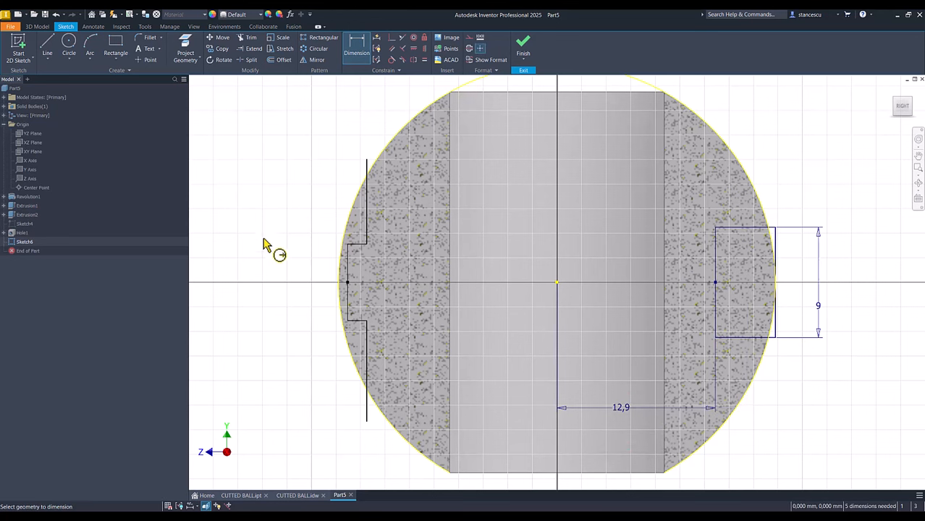
Trim both ends of the left stepped profile that extend beyond the projected ball circle
{"action": "left_click", "coordinate": [247, 37]}
{"action": "left_click", "coordinate": [367, 168]}
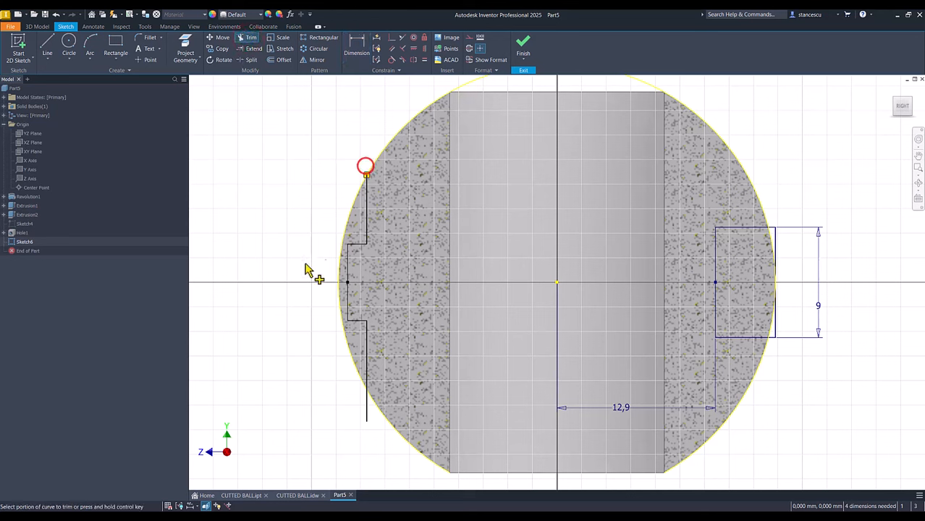
{"action": "left_click", "coordinate": [366, 414]}
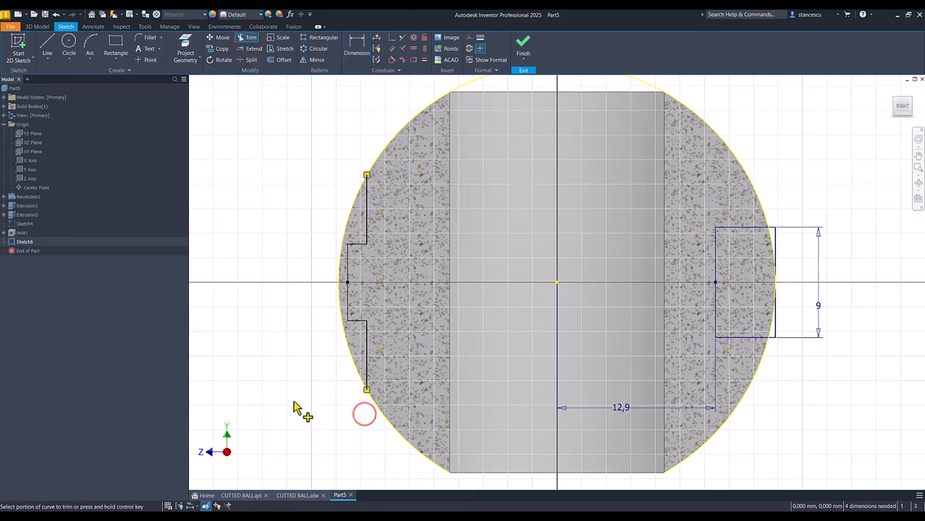
Dimension the height of the left tab's outer edge to 5,2 mm
{"action": "key", "text": "d"}
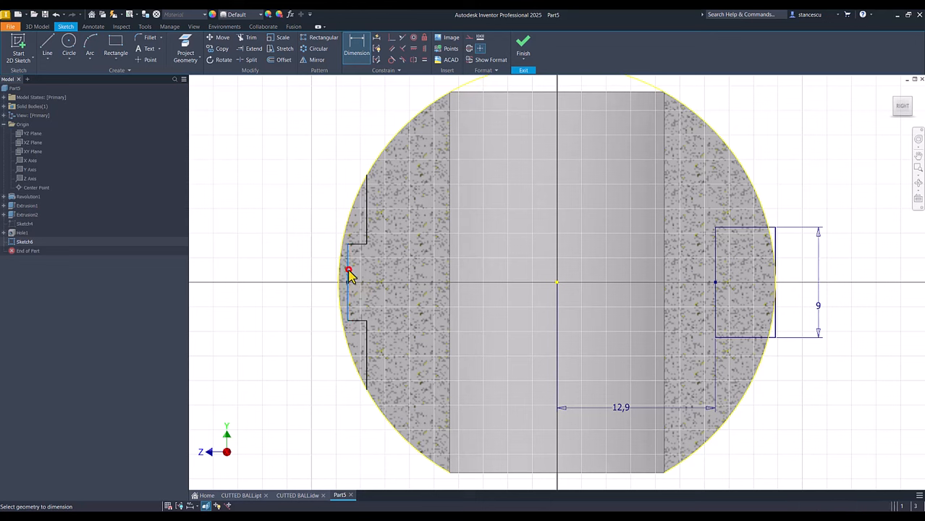
{"action": "left_click", "coordinate": [347, 269]}
{"action": "left_click", "coordinate": [288, 268]}
{"action": "type", "text": "5,2"}
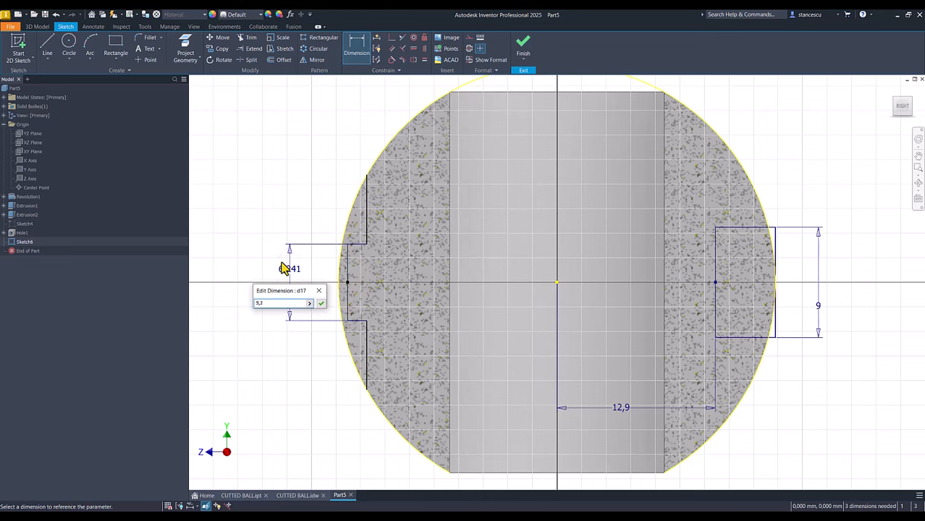
{"action": "key", "text": "Return"}
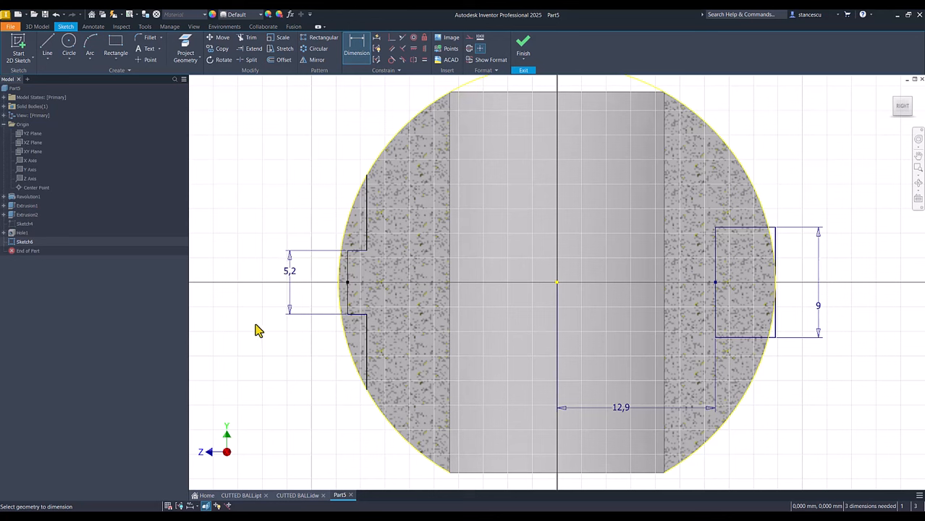
Dimension the left profile's long vertical line 15,5 mm and the tab's outer edge 16,9 mm from the ball's centre
{"action": "left_click", "coordinate": [367, 352]}
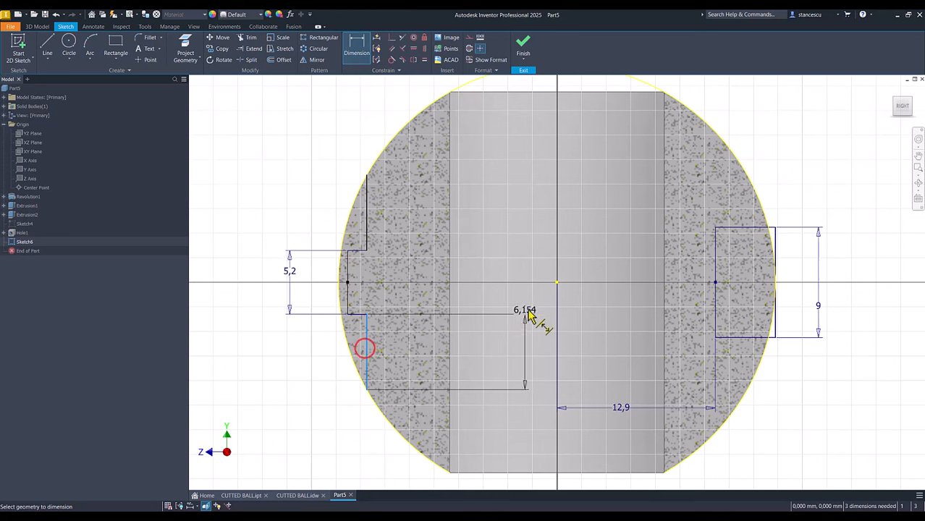
{"action": "left_click", "coordinate": [556, 284]}
{"action": "left_click", "coordinate": [479, 367]}
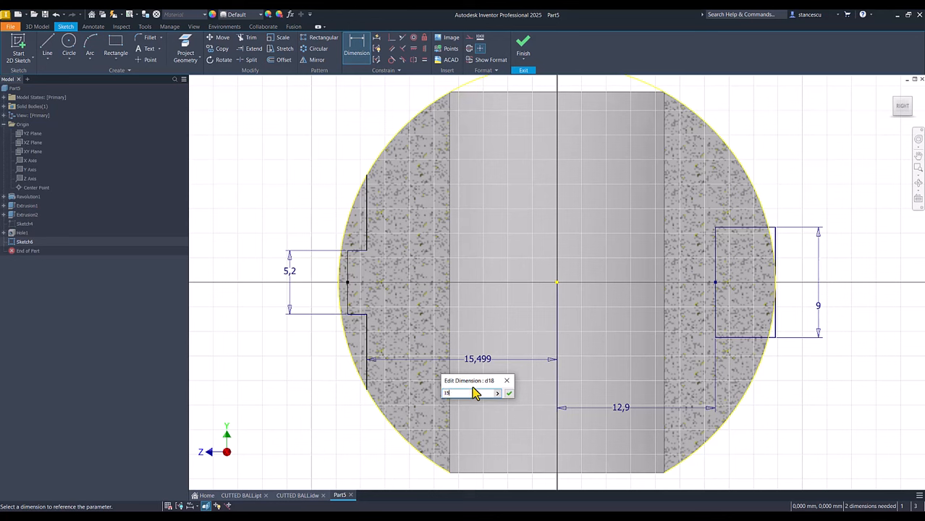
{"action": "key", "text": "Return"}
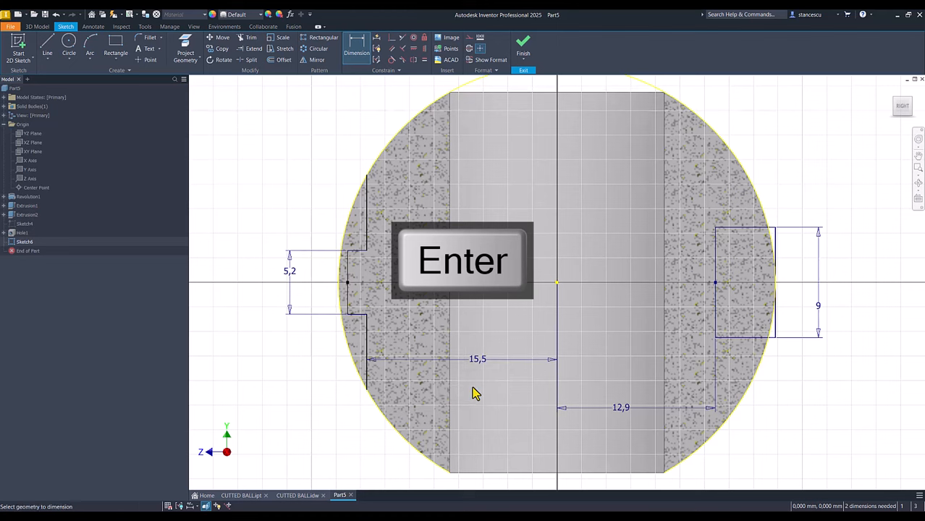
{"action": "left_click", "coordinate": [348, 260]}
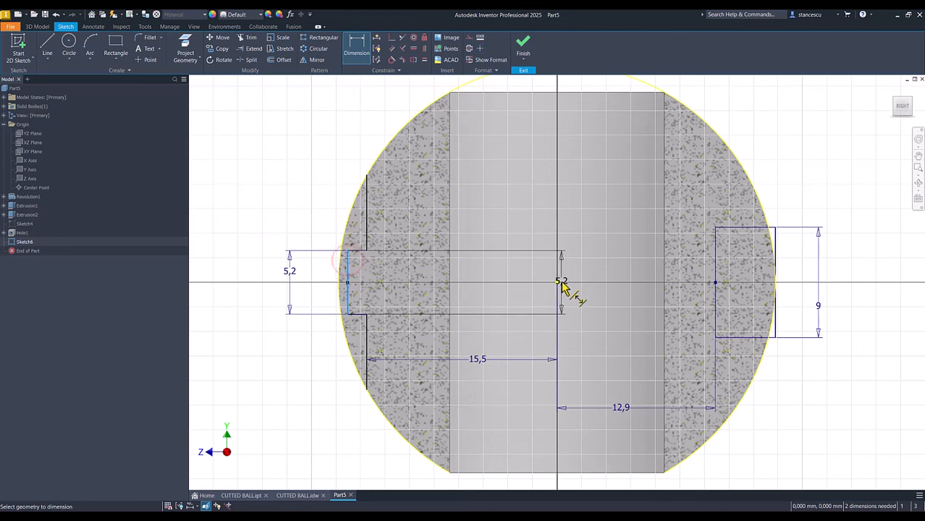
{"action": "left_click", "coordinate": [555, 283]}
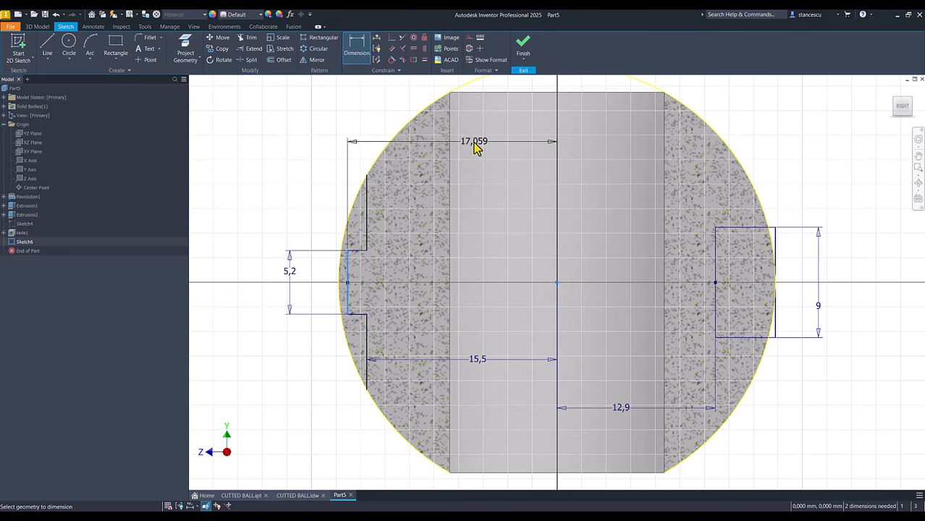
{"action": "left_click", "coordinate": [474, 142]}
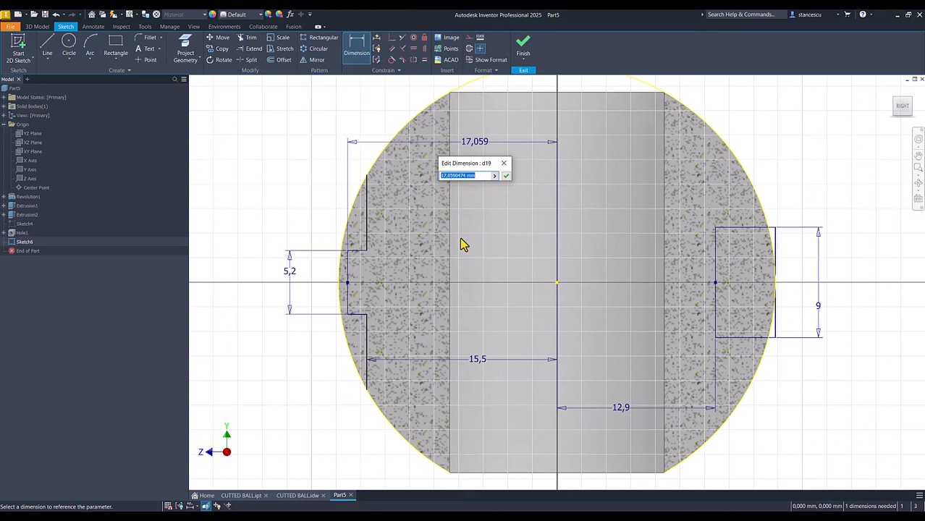
{"action": "type", "text": "16,9"}
{"action": "key", "text": "Return"}
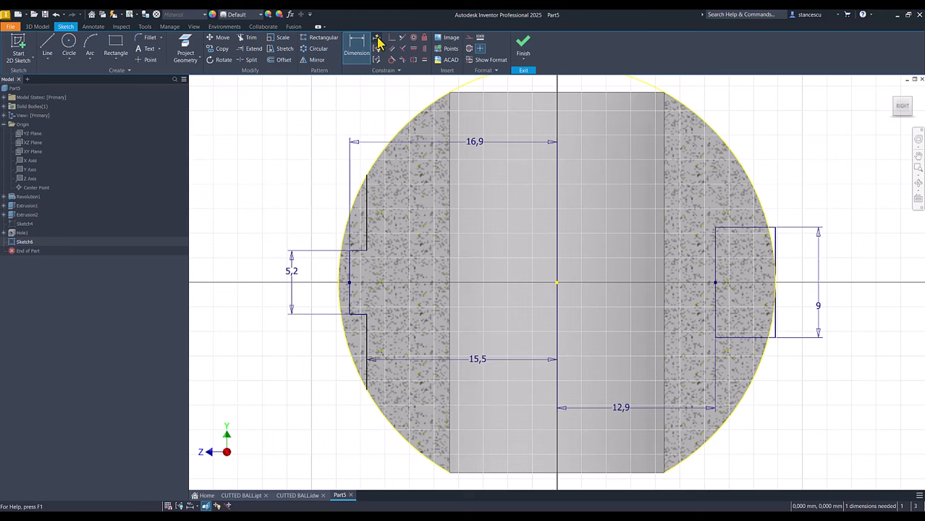
Apply Auto Dimension with dimensions and constraints to fully constrain the sketch, and finish the sketch
{"action": "left_click", "coordinate": [377, 38]}
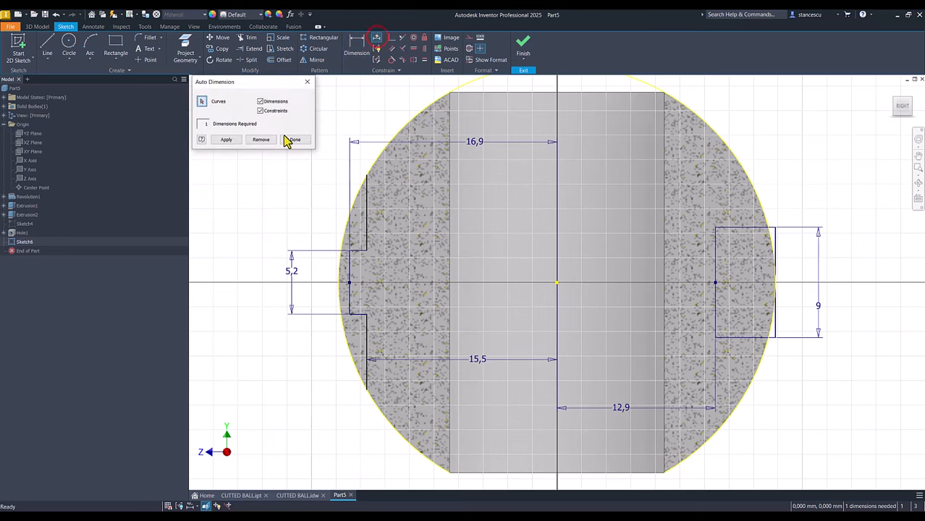
{"action": "left_click", "coordinate": [227, 141]}
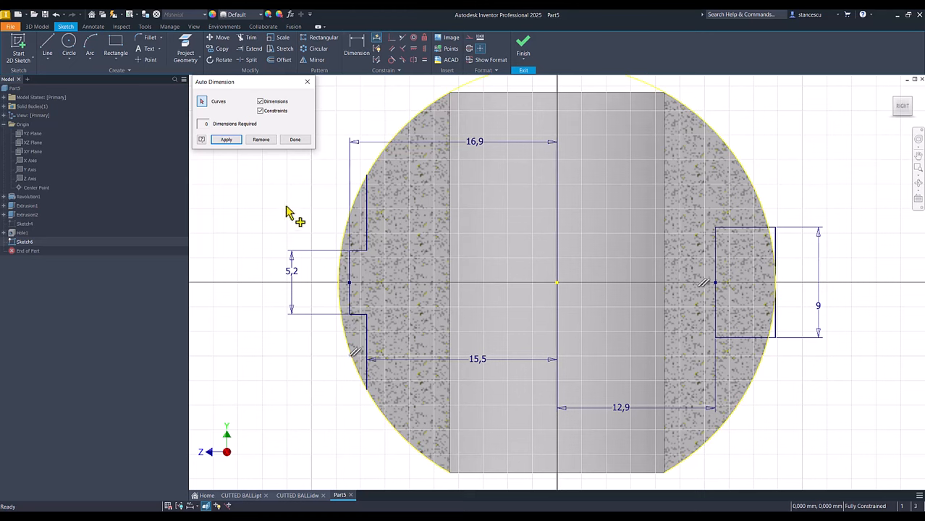
{"action": "left_click", "coordinate": [263, 141]}
{"action": "left_click", "coordinate": [234, 142]}
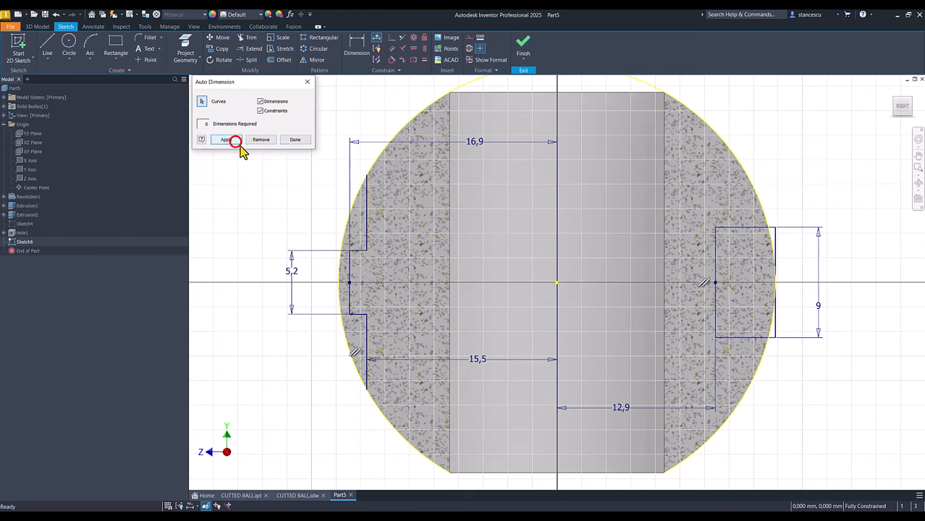
{"action": "left_click", "coordinate": [266, 141]}
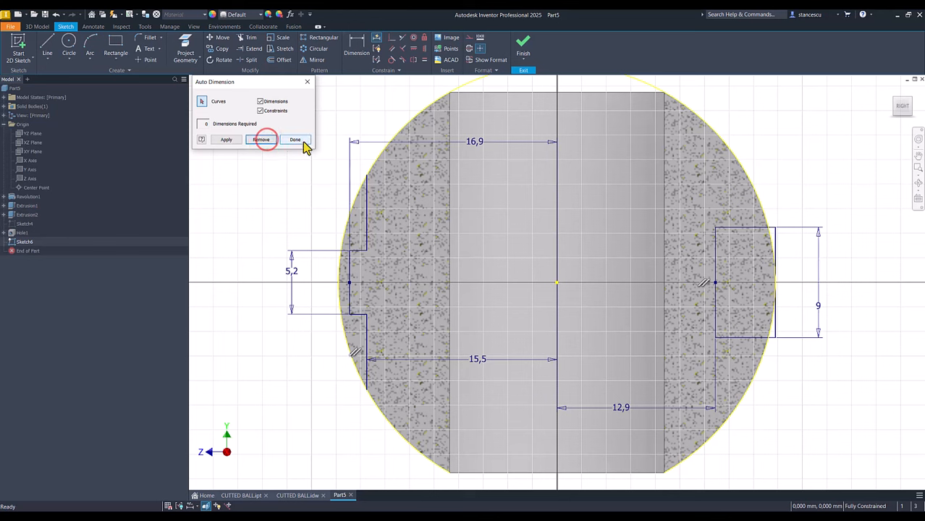
{"action": "left_click", "coordinate": [298, 141]}
{"action": "left_click", "coordinate": [284, 184]}
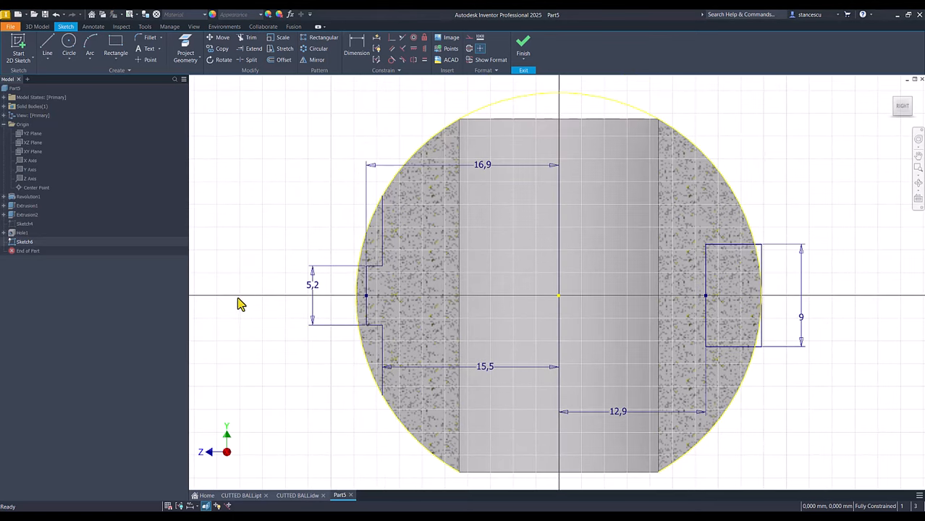
{"action": "left_click", "coordinate": [520, 45]}
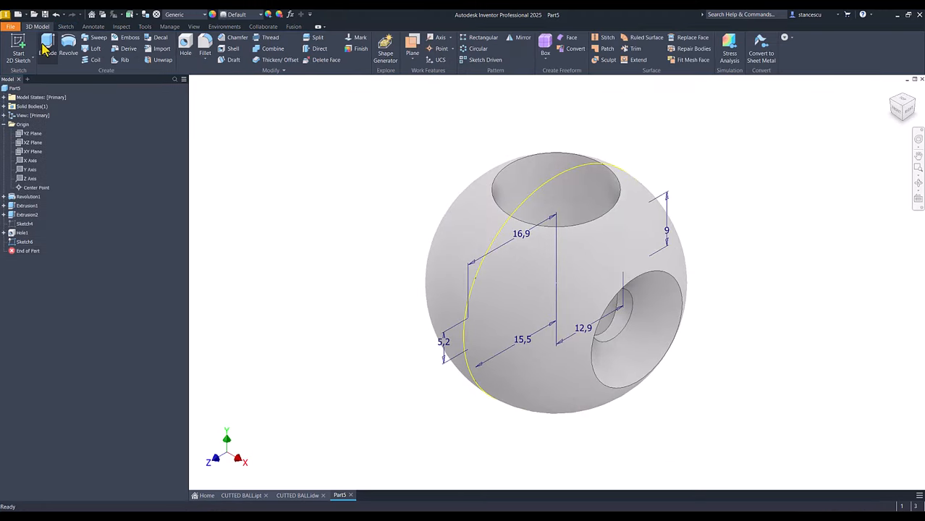
Extrude-cut the left stepped tab profile and the right slot rectangle symmetrically across the ball
{"action": "left_click", "coordinate": [43, 47]}
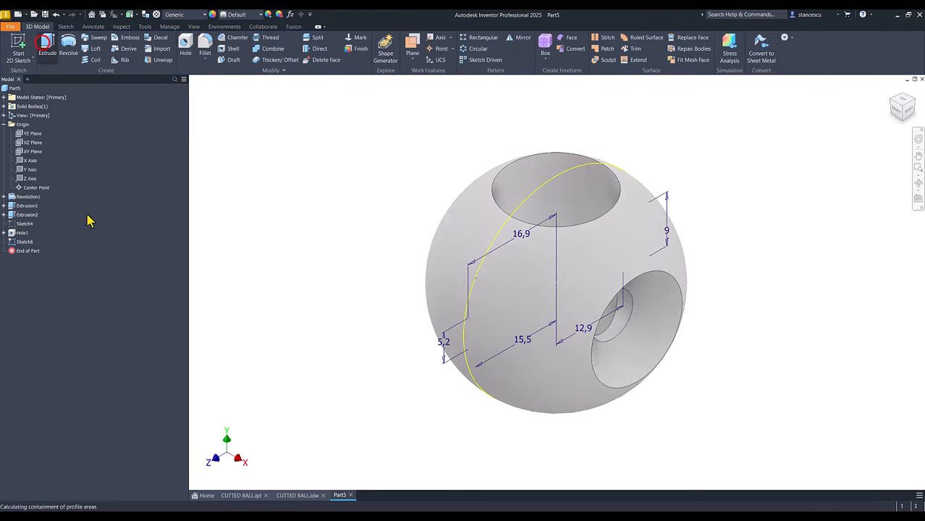
{"action": "left_click", "coordinate": [464, 342]}
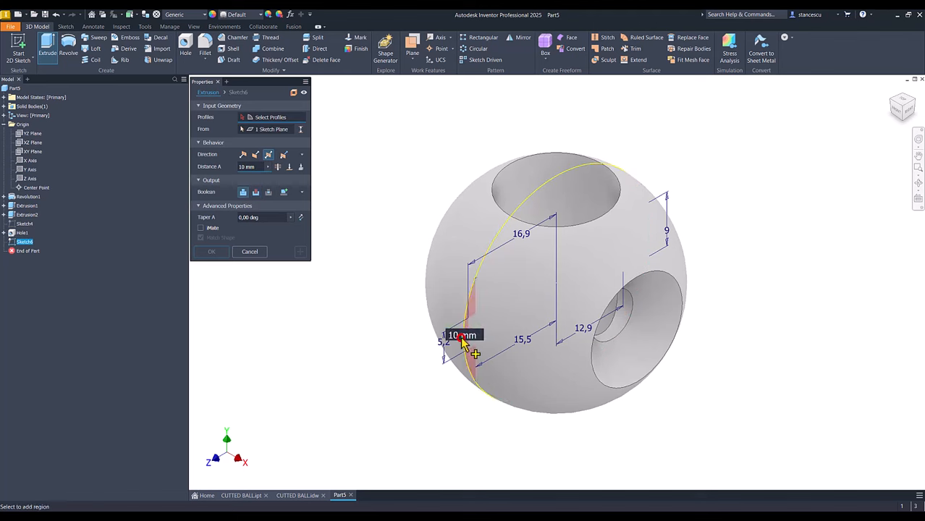
{"action": "left_click", "coordinate": [464, 343]}
{"action": "middle_click_drag", "start_coordinate": [772, 250], "coordinate": [652, 323], "text": "shift"}
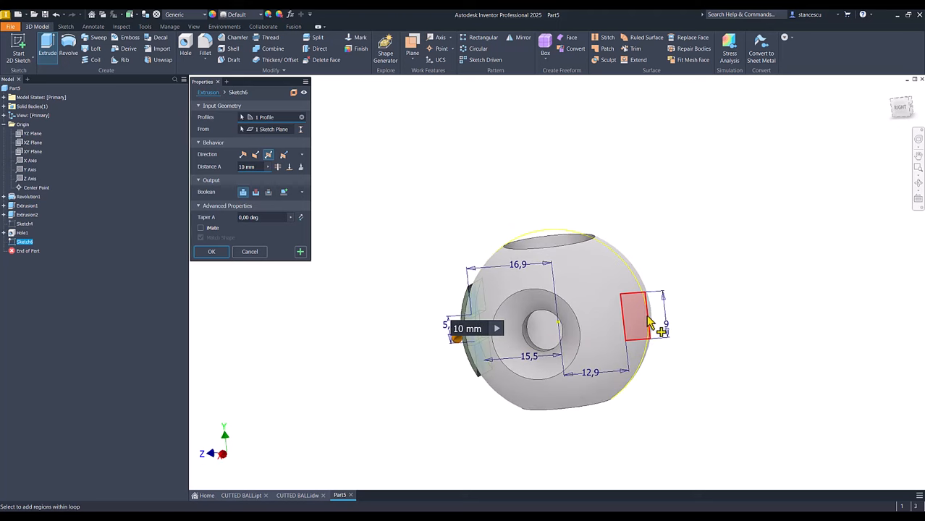
{"action": "left_click", "coordinate": [647, 320]}
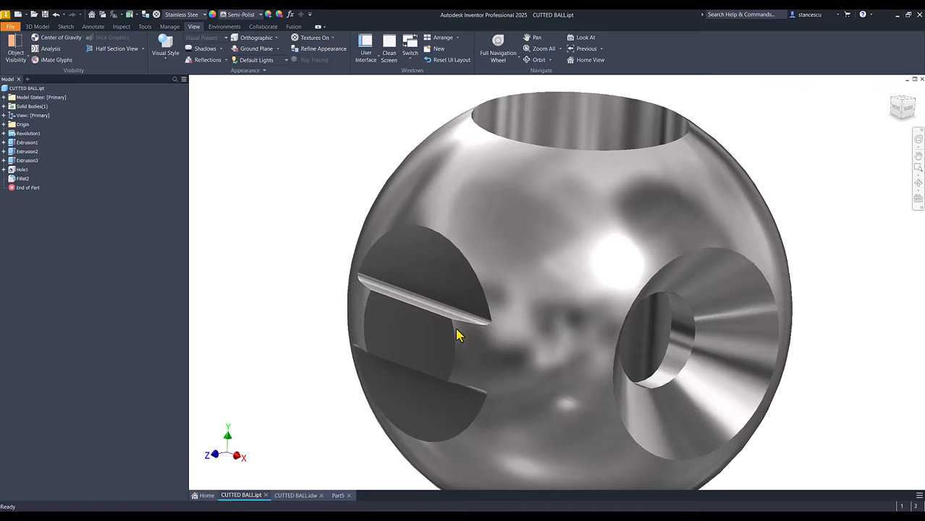
Inspect the tab's base fillets in CUTTED BALL.ipt and look up their radius in CUTTED BALL.idw
{"action": "scroll", "coordinate": [457, 335], "scroll_direction": "down", "scroll_amount": 3}
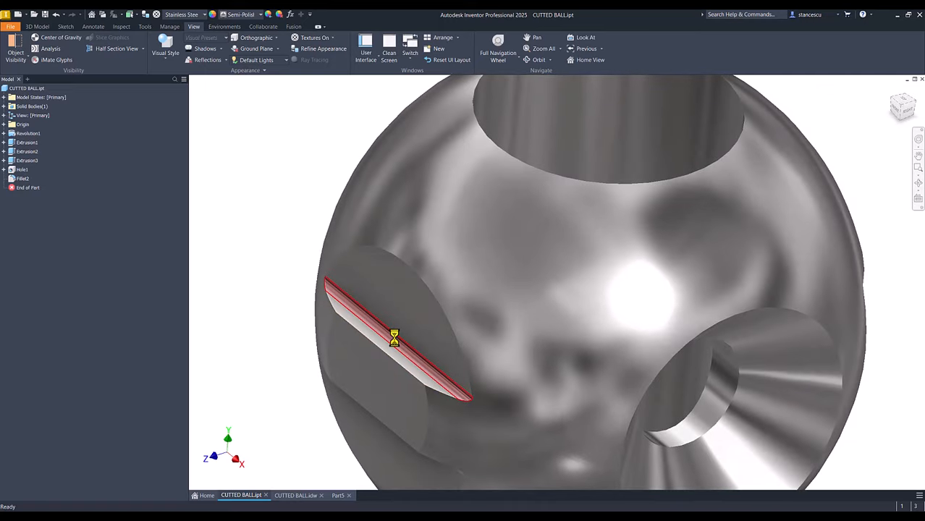
{"action": "middle_click_drag", "start_coordinate": [394, 337], "coordinate": [425, 317], "text": "shift"}
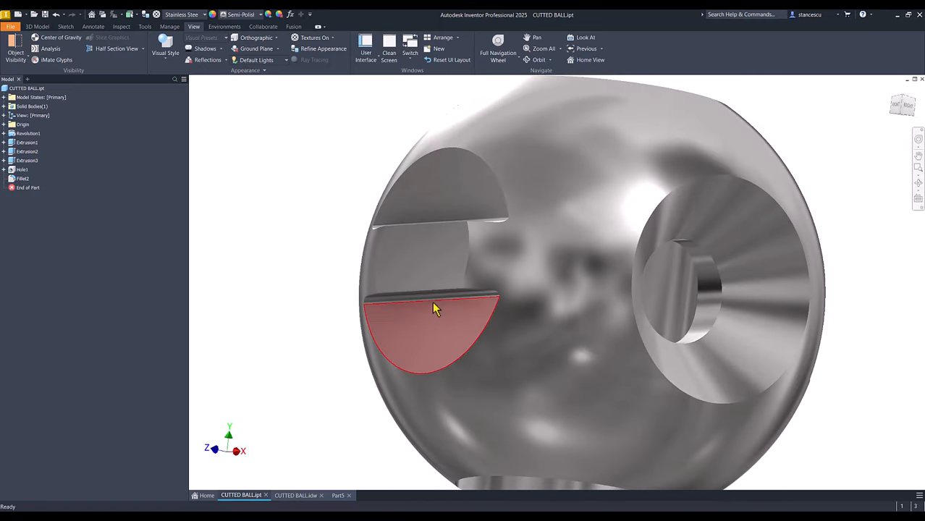
{"action": "key", "text": "F6"}
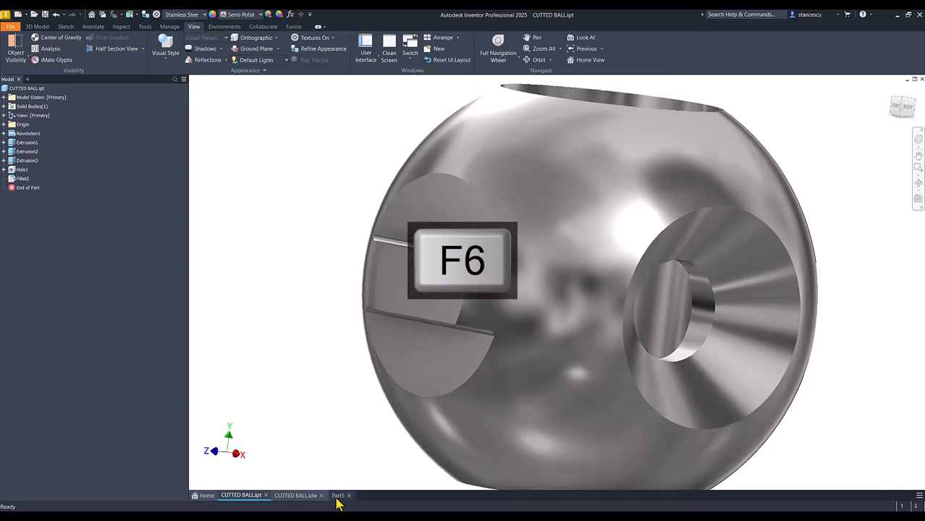
{"action": "left_click", "coordinate": [308, 497]}
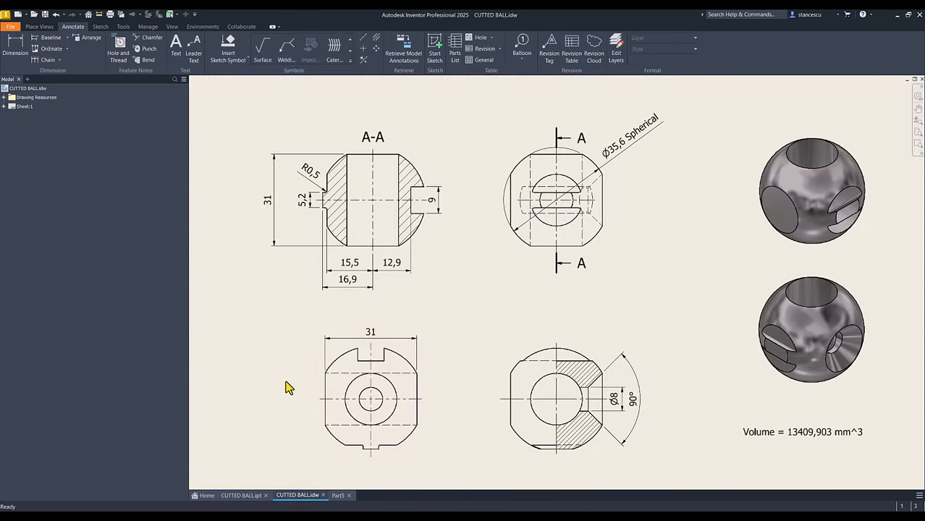
In Part5, fillet the two base edges where the tab meets the flat faces with a 0,5 mm radius
{"action": "left_click", "coordinate": [337, 497]}
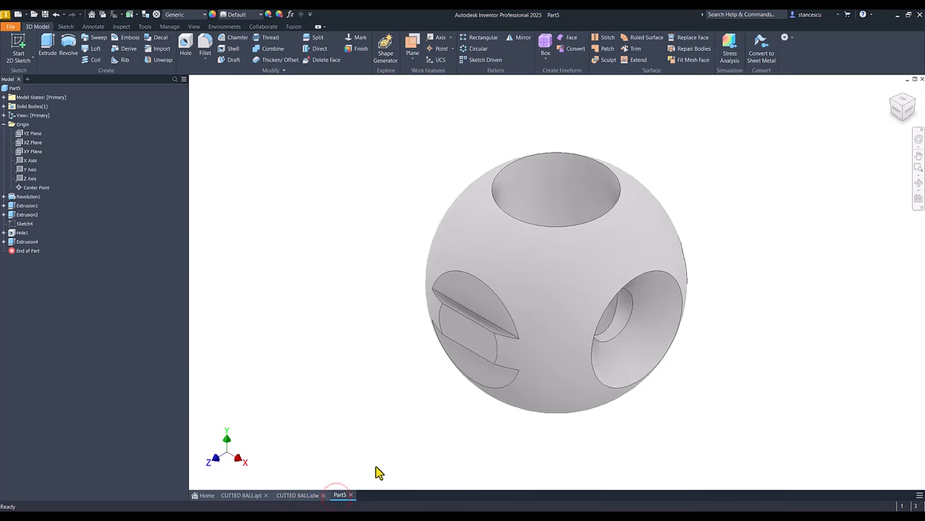
{"action": "left_click", "coordinate": [478, 319]}
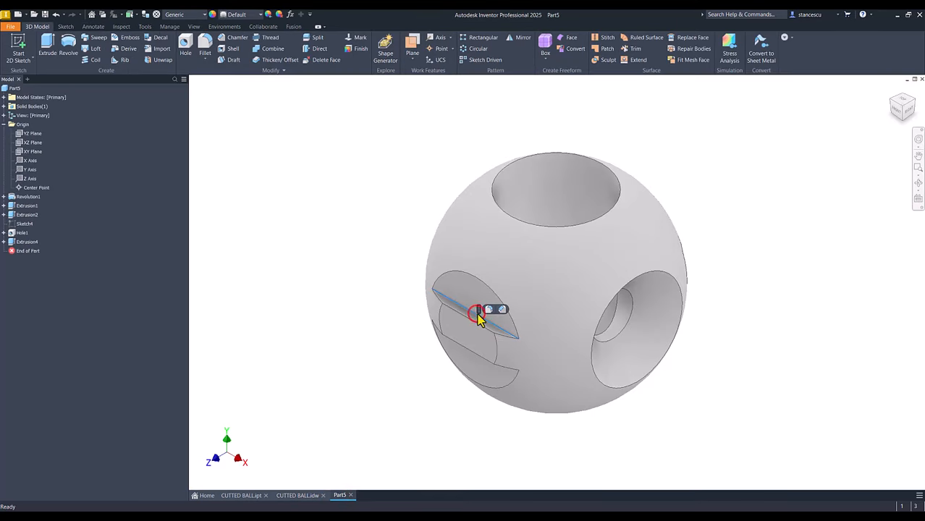
{"action": "left_click", "coordinate": [486, 310]}
{"action": "type", "text": "0,5"}
{"action": "middle_click_drag", "start_coordinate": [376, 346], "coordinate": [391, 268], "text": "shift"}
{"action": "scroll", "coordinate": [494, 254], "scroll_direction": "down", "scroll_amount": 2}
{"action": "left_click", "coordinate": [497, 251]}
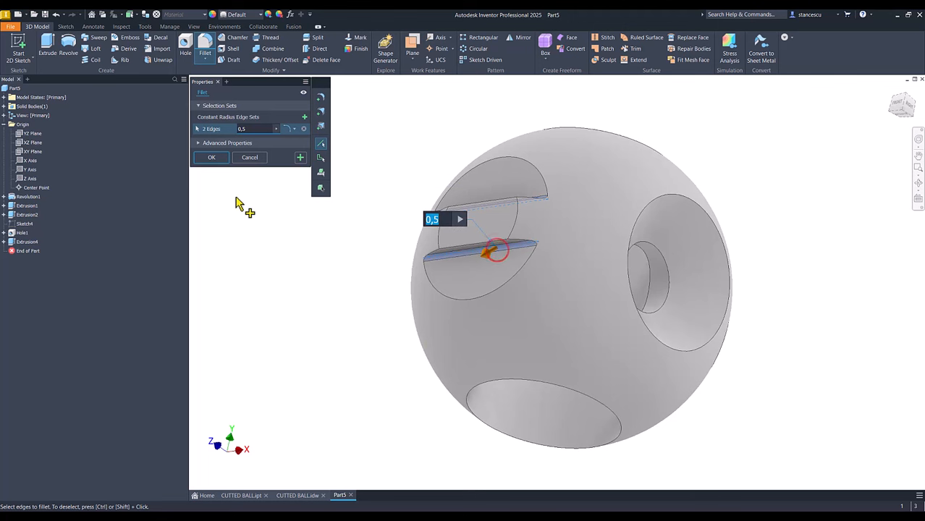
{"action": "left_click", "coordinate": [217, 159]}
{"action": "key", "text": "F6"}
{"action": "left_click", "coordinate": [291, 269]}
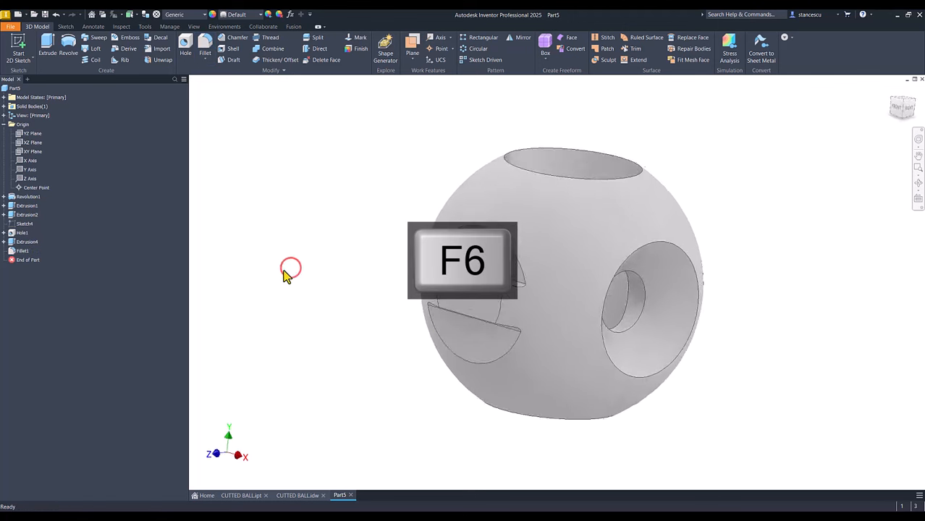
Update the part's physical iProperties, read its volume, and close the properties
{"action": "right_click", "coordinate": [13, 88]}
{"action": "left_click", "coordinate": [37, 217]}
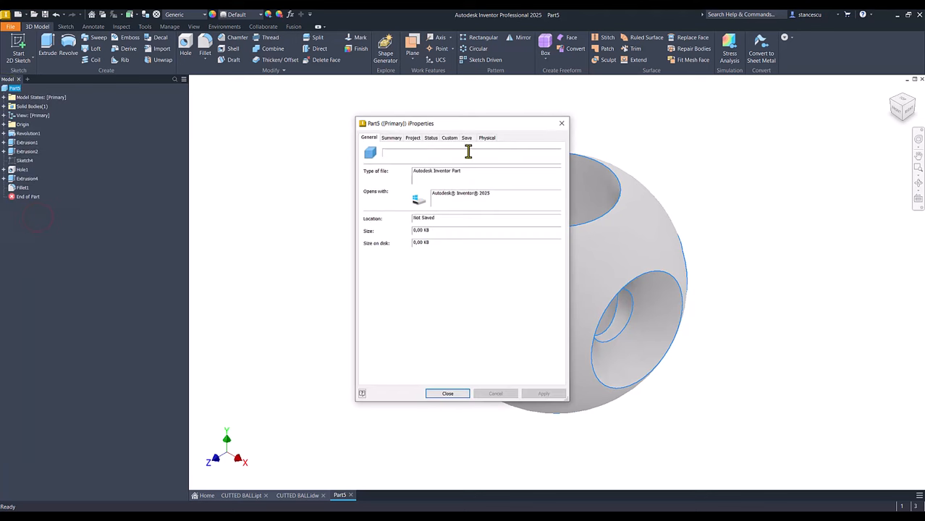
{"action": "left_click", "coordinate": [486, 138]}
{"action": "left_click", "coordinate": [531, 157]}
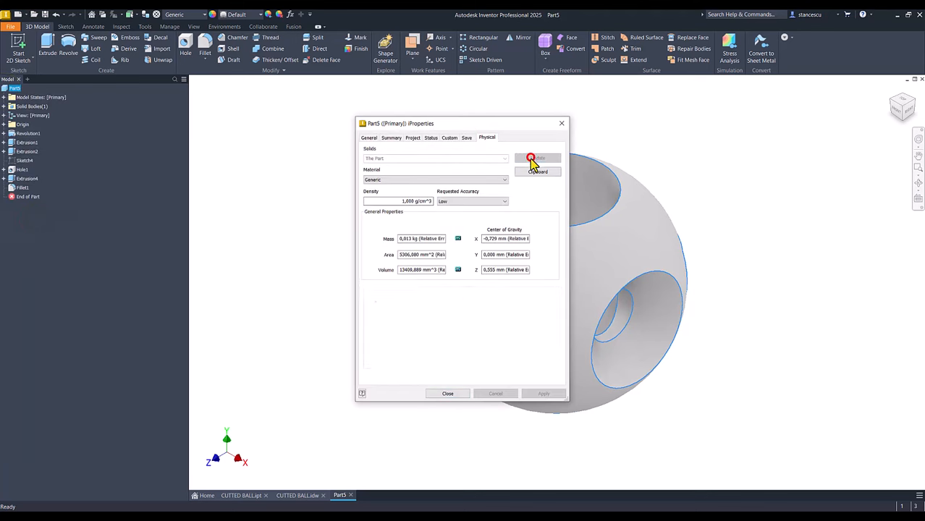
{"action": "left_click", "coordinate": [438, 270]}
{"action": "left_click", "coordinate": [448, 393]}
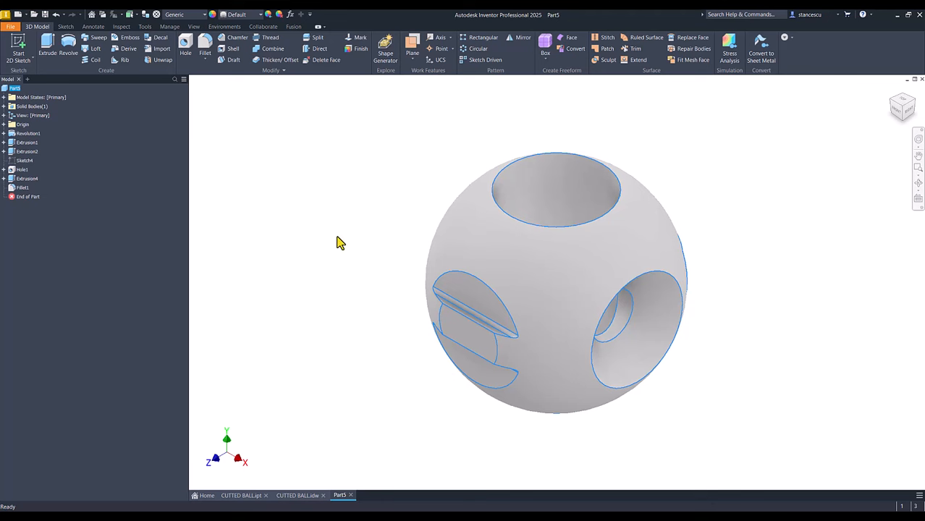
In CUTTED BALL.idw, change the volume note to read "Volume = 13409,889 mm^3"
{"action": "left_click", "coordinate": [297, 496]}
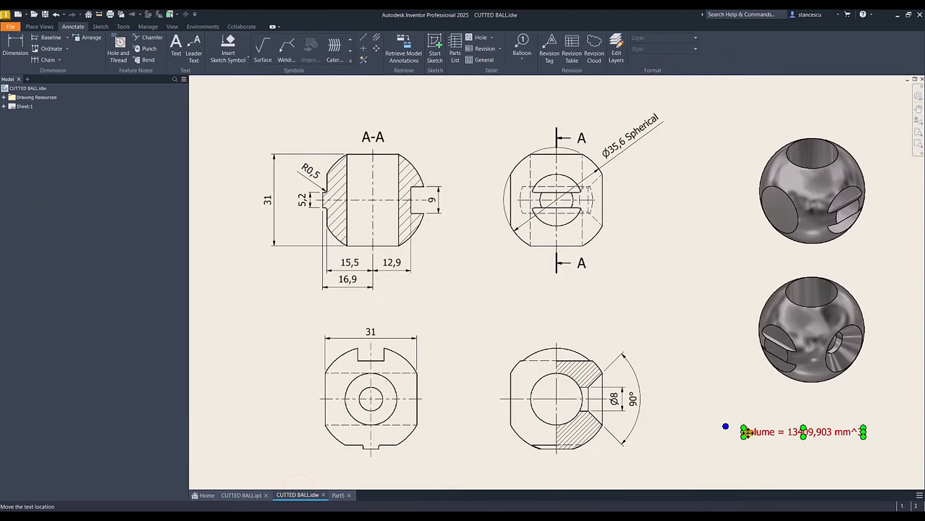
{"action": "left_click", "coordinate": [832, 433]}
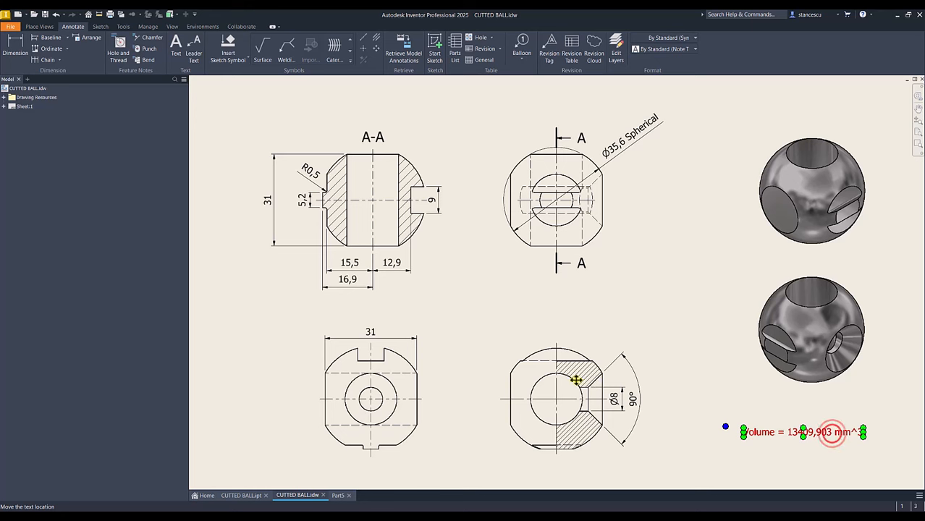
{"action": "left_click", "coordinate": [480, 284]}
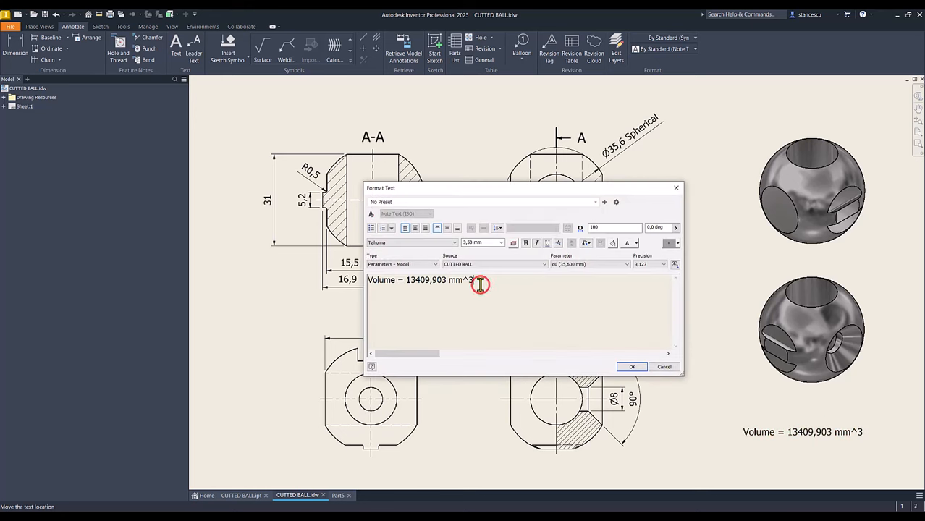
{"action": "key", "text": "Return"}
{"action": "type", "text": "13409,889 mm^3"}
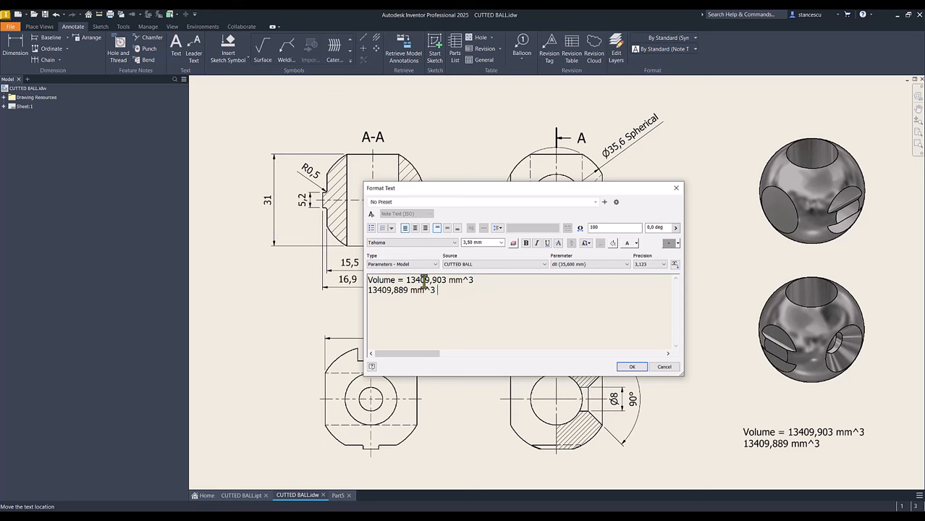
{"action": "left_click_drag", "start_coordinate": [405, 281], "coordinate": [548, 280]}
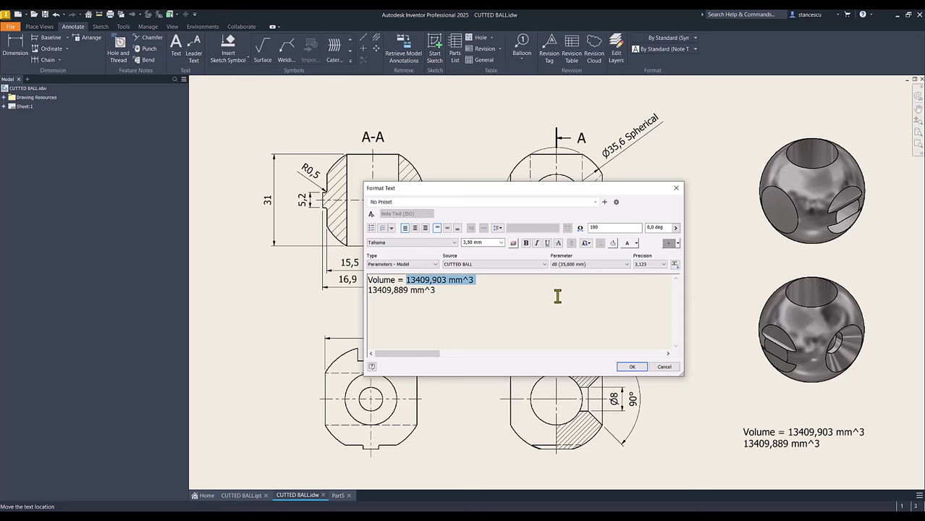
{"action": "key", "text": "Delete"}
{"action": "key", "text": "Delete"}
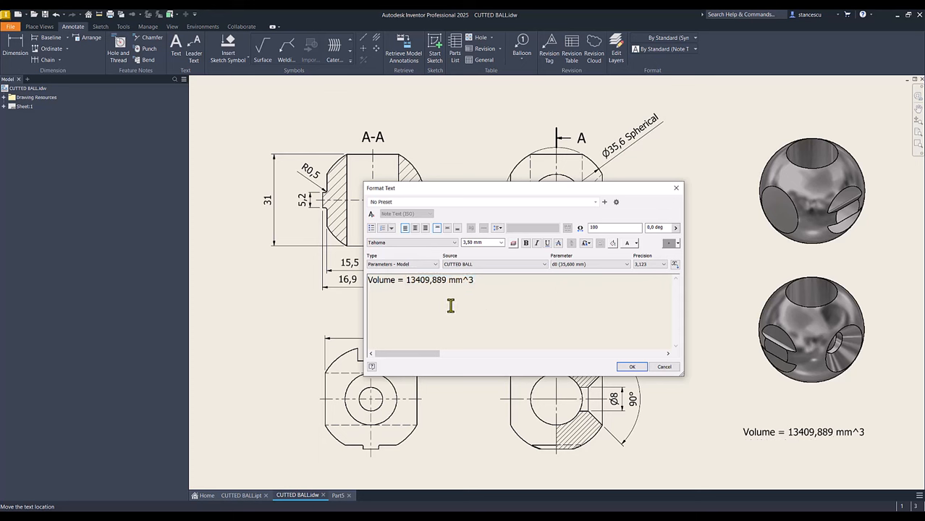
{"action": "left_click", "coordinate": [632, 368]}
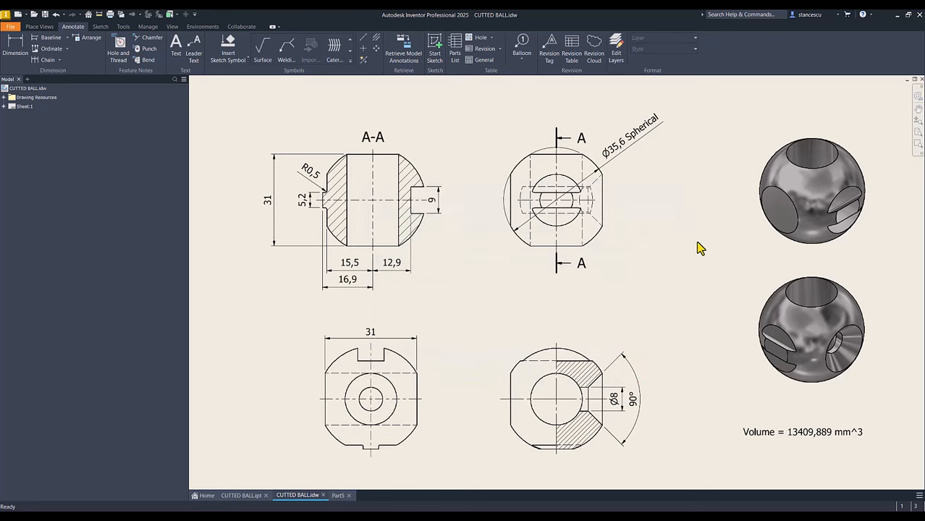
{"action": "left_click", "coordinate": [711, 255]}
Return to Part5 and assign the Stainless Steel material to the ball
{"action": "left_click", "coordinate": [332, 497]}
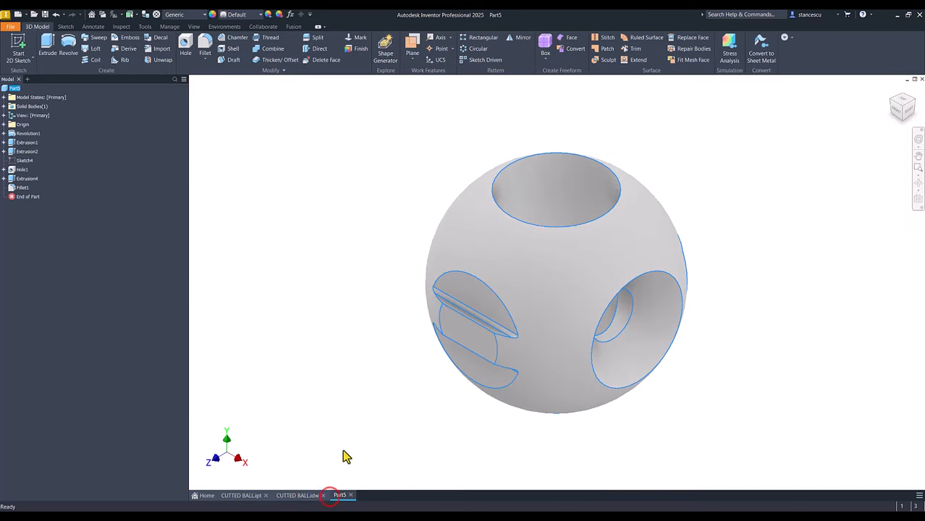
{"action": "left_click", "coordinate": [202, 15]}
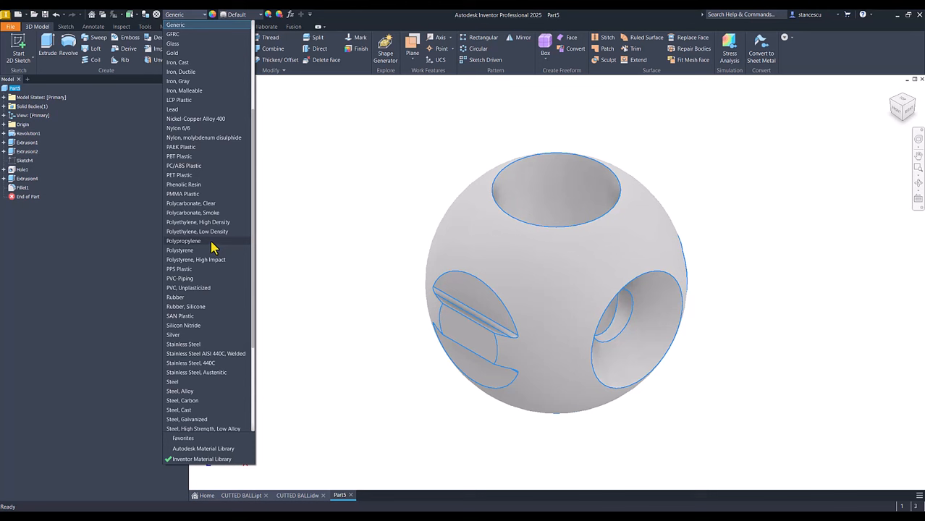
{"action": "scroll", "coordinate": [212, 247], "scroll_direction": "down", "scroll_amount": 2}
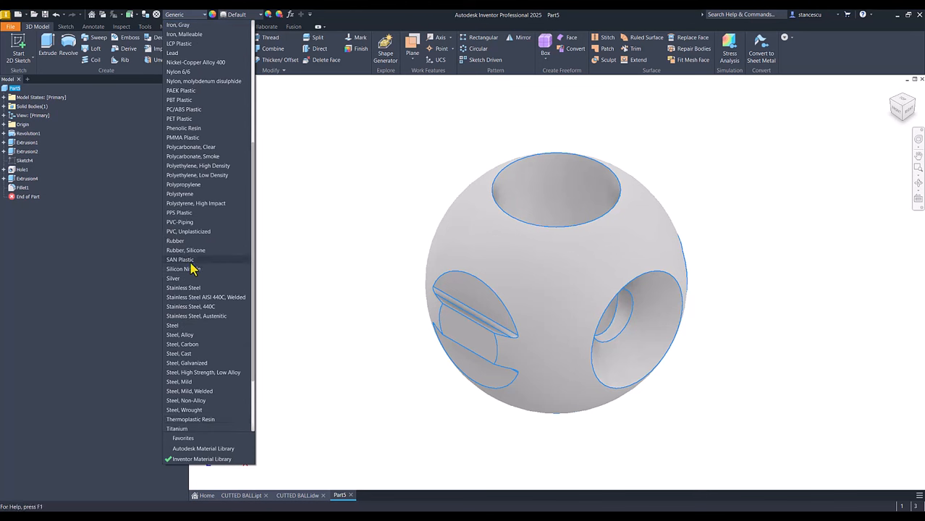
{"action": "left_click", "coordinate": [186, 288]}
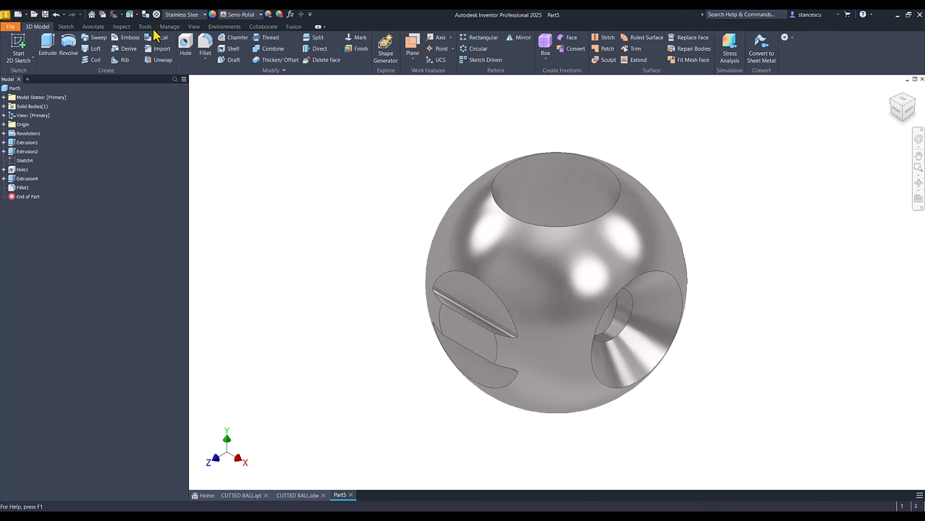
Display the ball in a shaded visual style without edges and set the lighting to Default Lights
{"action": "left_click", "coordinate": [194, 27]}
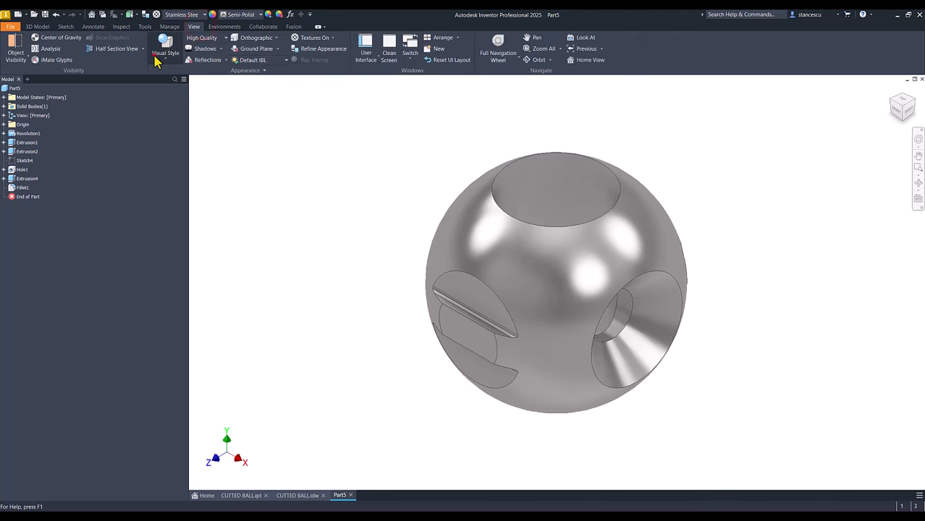
{"action": "left_click", "coordinate": [162, 48]}
{"action": "left_click", "coordinate": [175, 95]}
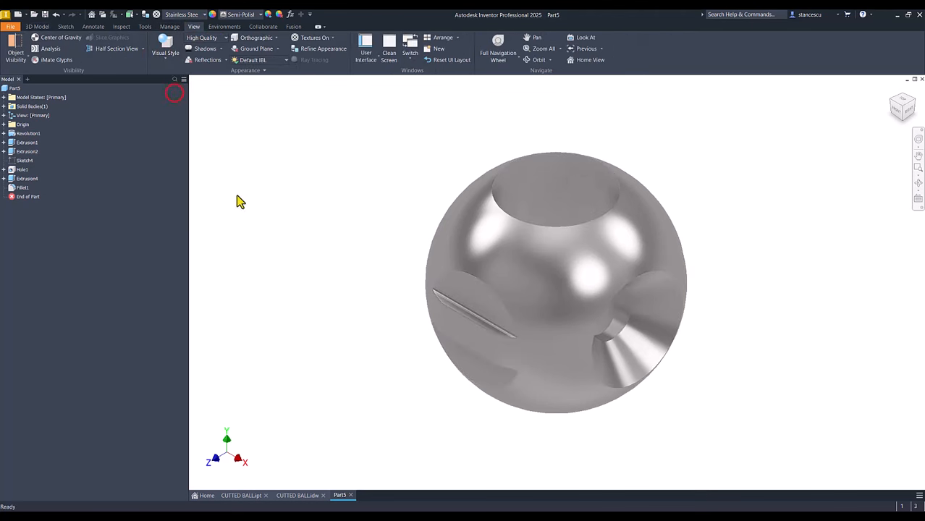
{"action": "left_click", "coordinate": [285, 64]}
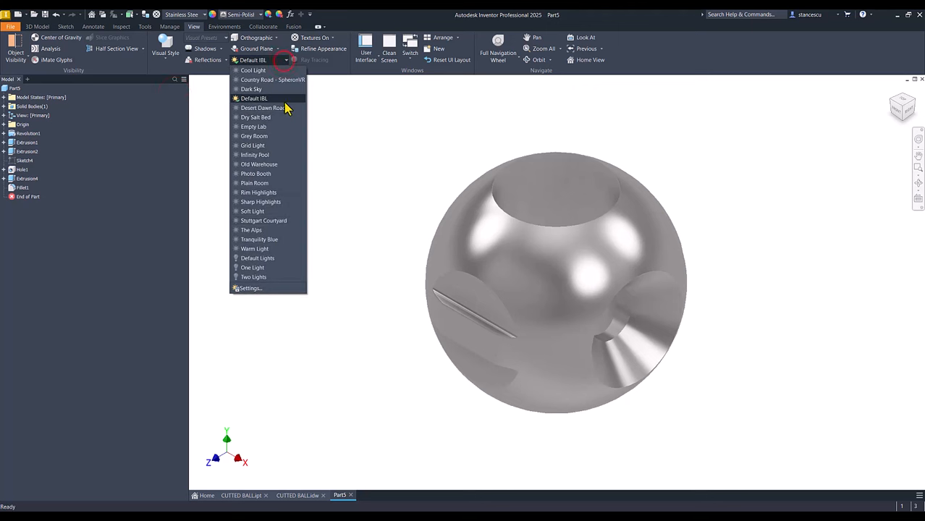
{"action": "left_click", "coordinate": [257, 260]}
{"action": "left_click", "coordinate": [329, 247]}
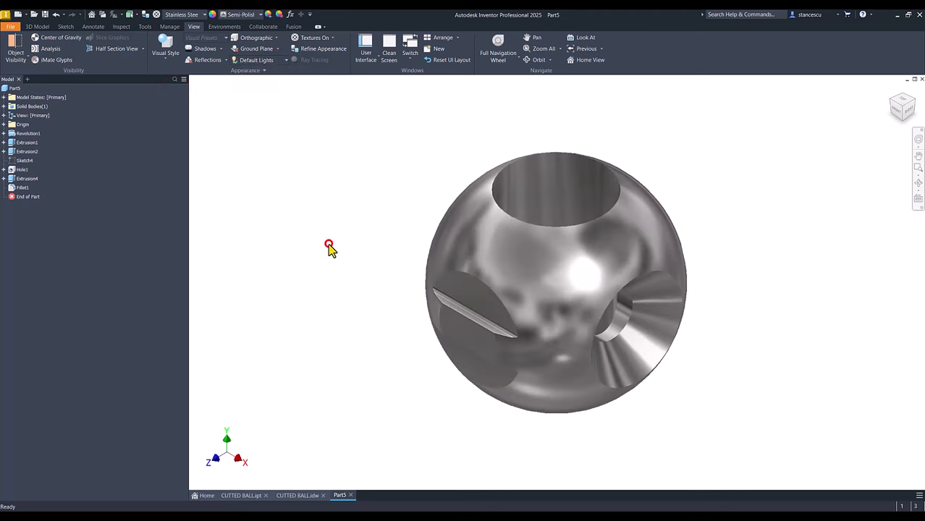